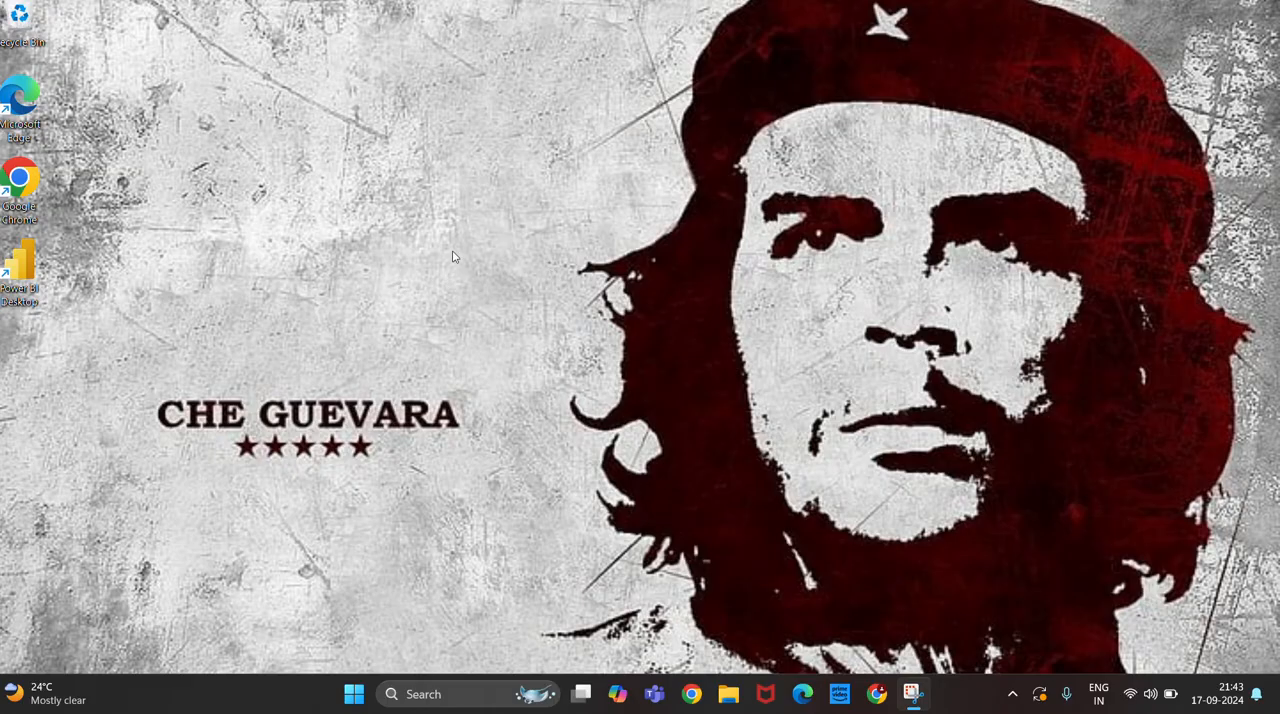
# Open Google Chrome with the second saved profile and load login.salesforce.com.
pyautogui.doubleClick(21, 186)
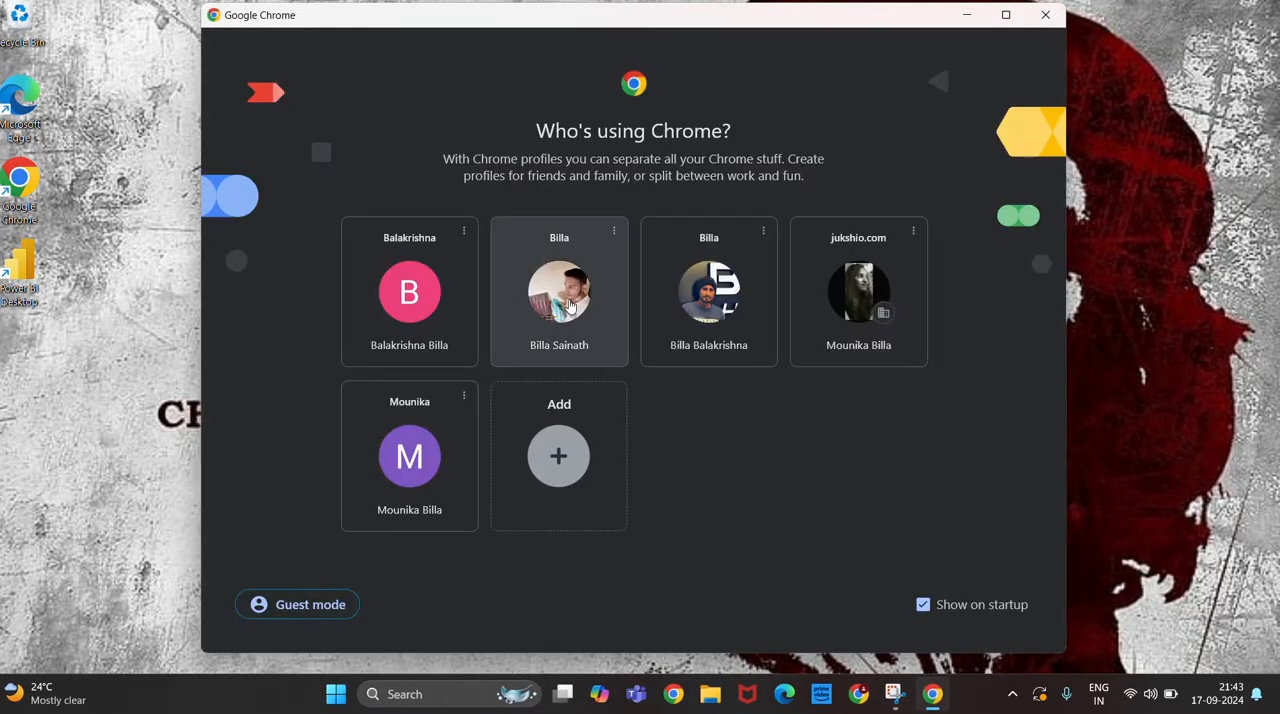
pyautogui.click(571, 306)
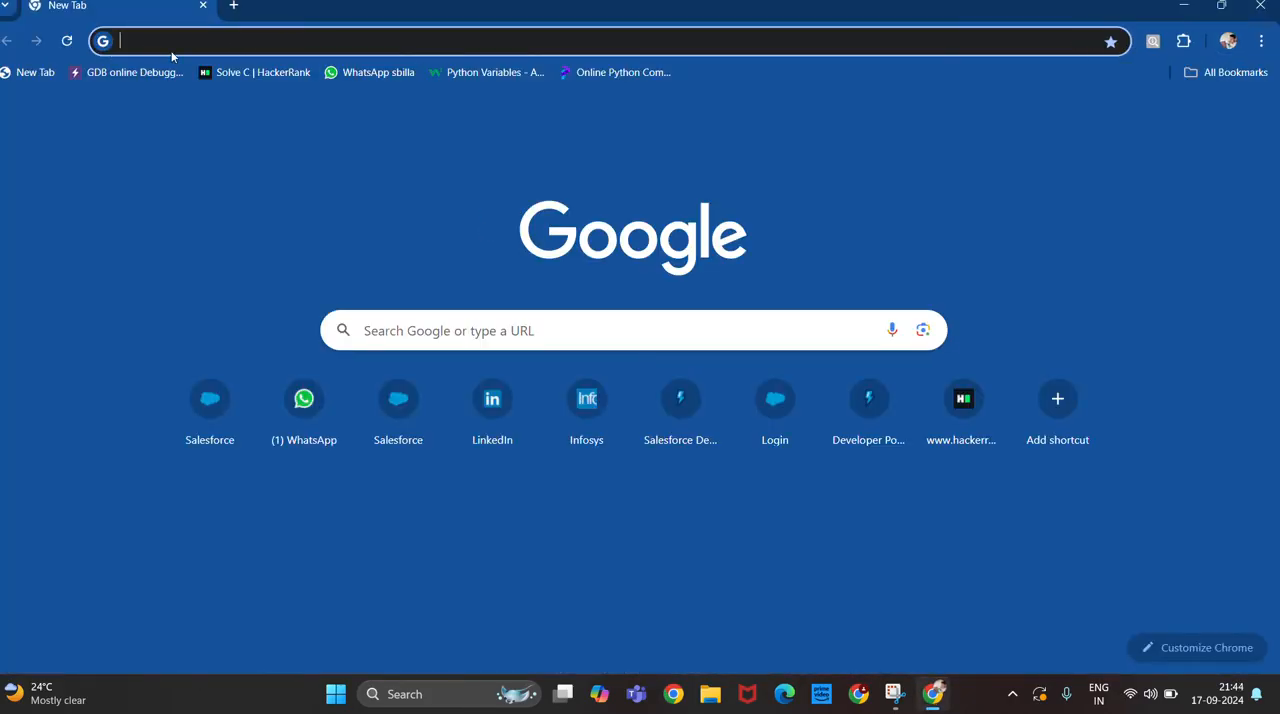
pyautogui.write('lo')
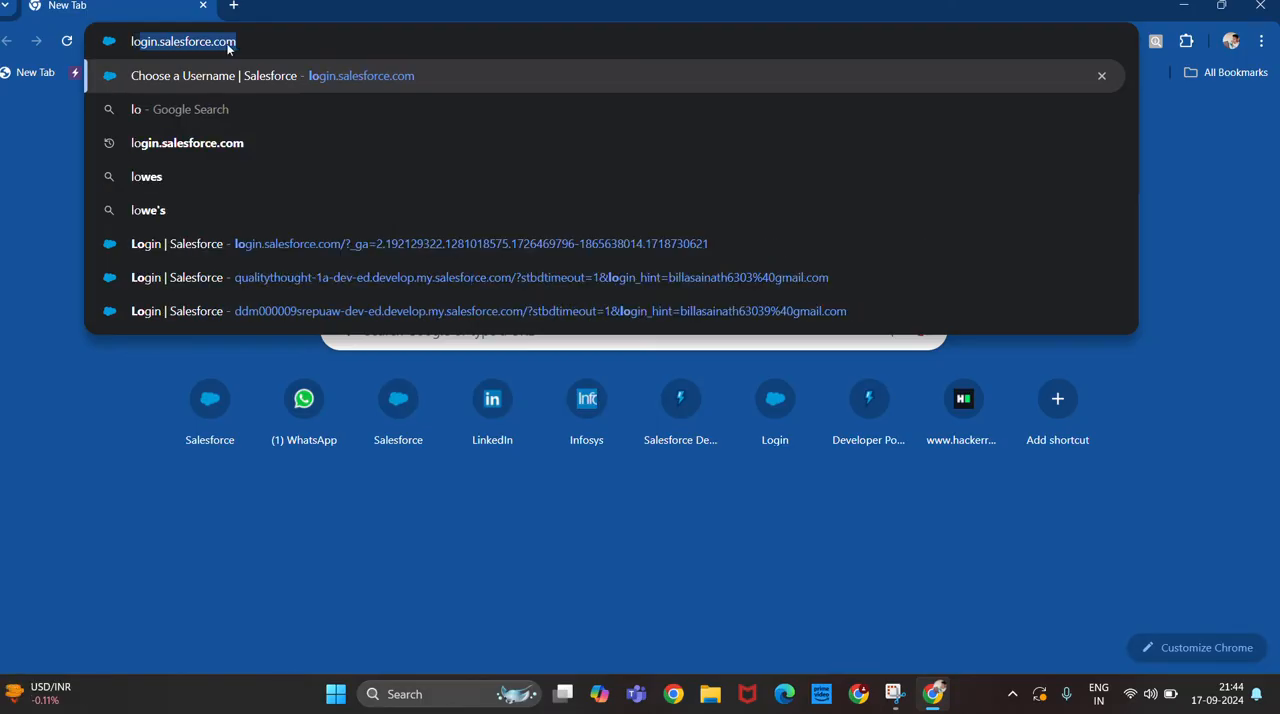
pyautogui.press('Return')
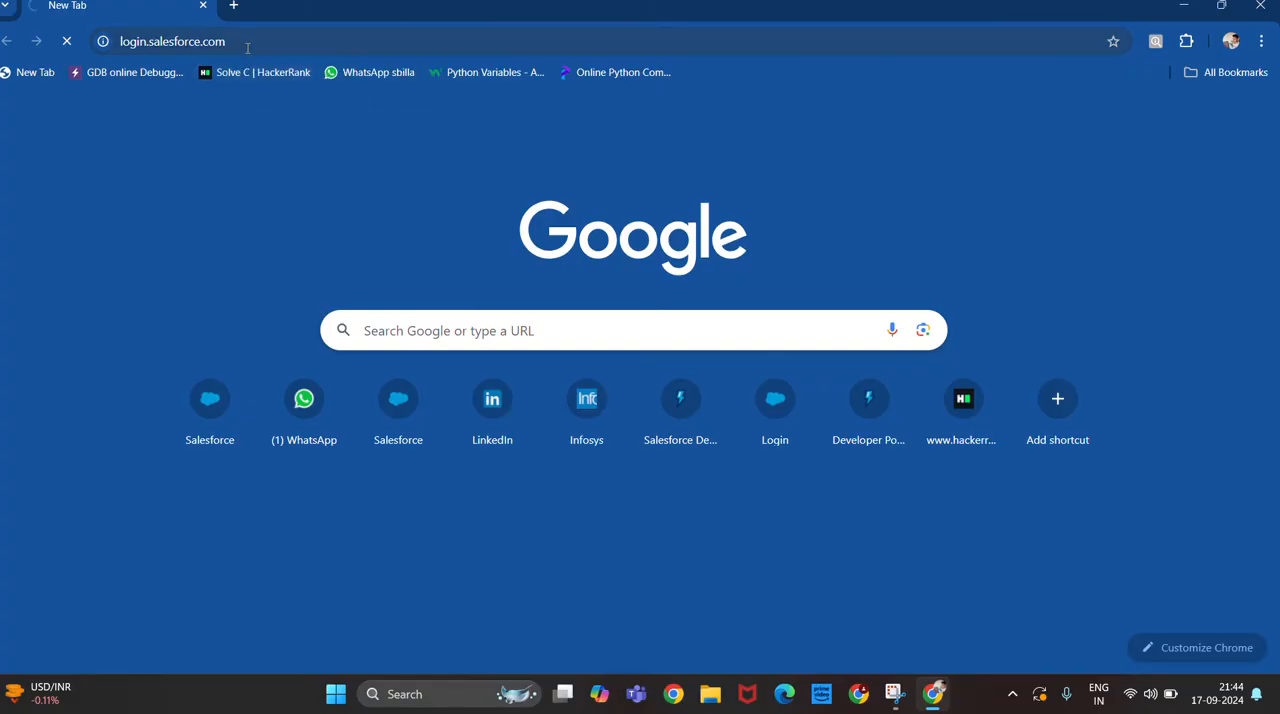
pyautogui.click(249, 45)
pyautogui.press('Return')
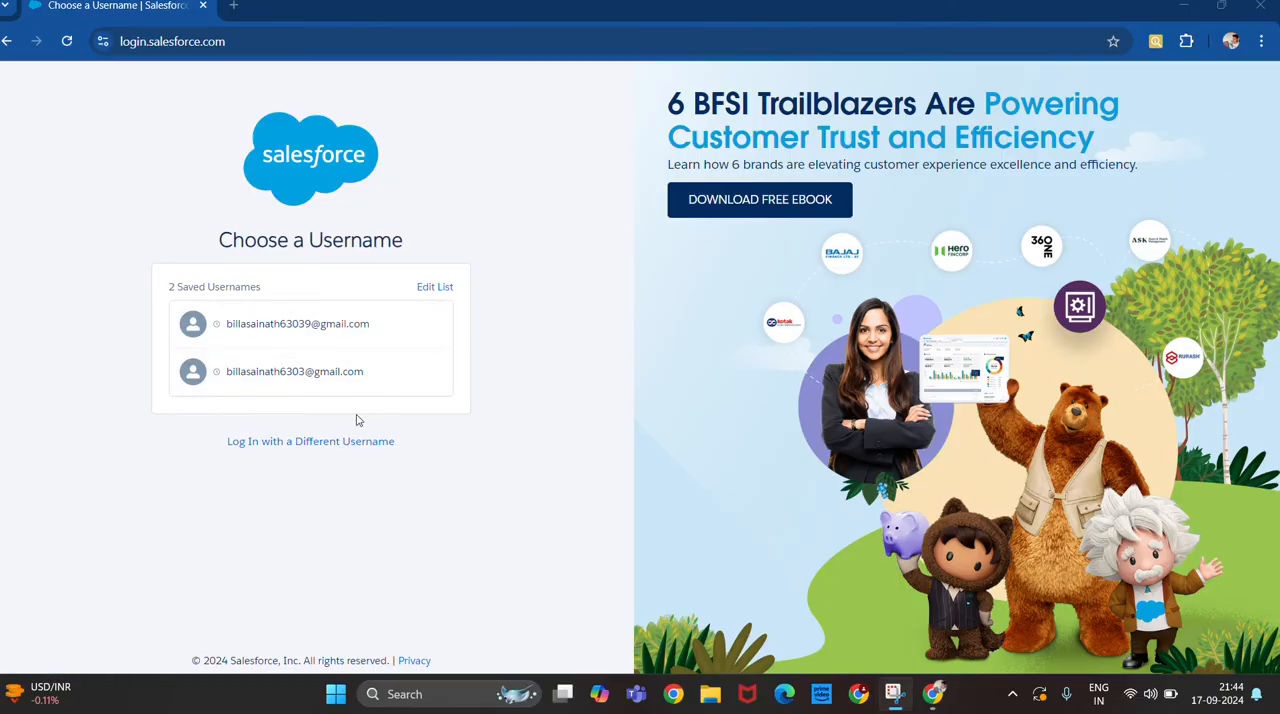
# Log in with a different username, filling in the account's username and password.
pyautogui.click(310, 445)
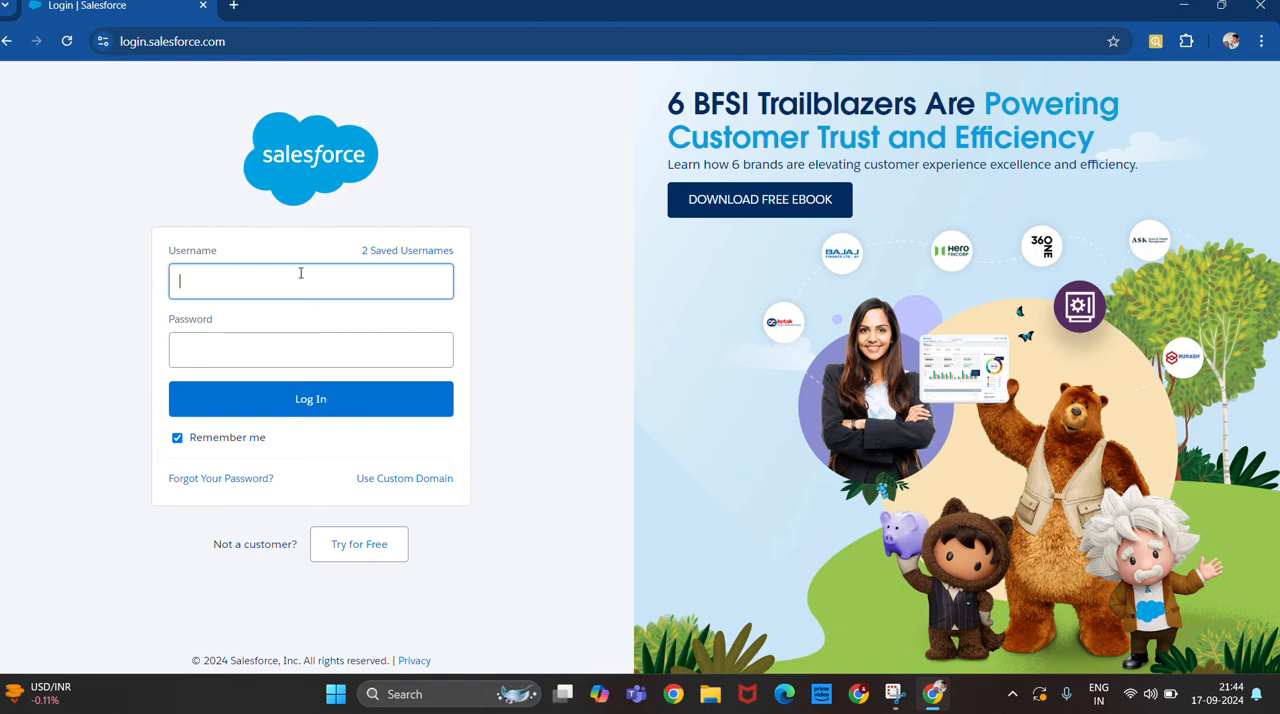
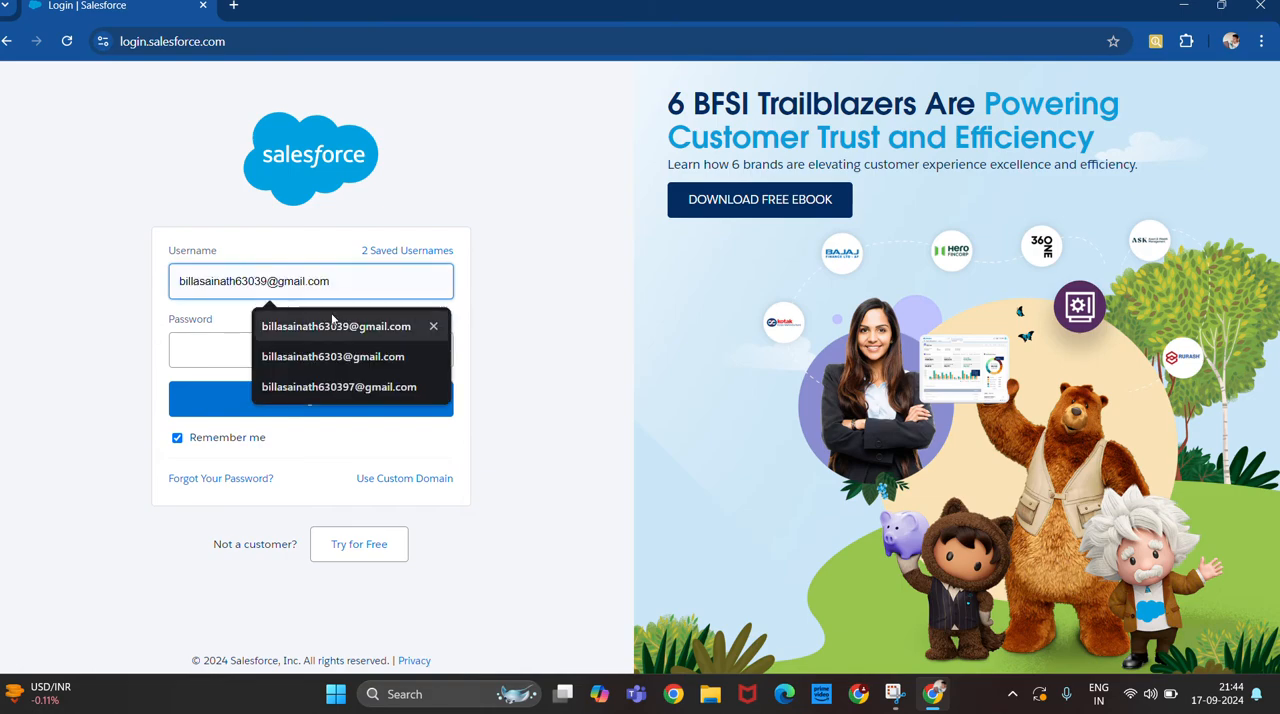
pyautogui.click(336, 387)
pyautogui.click(298, 351)
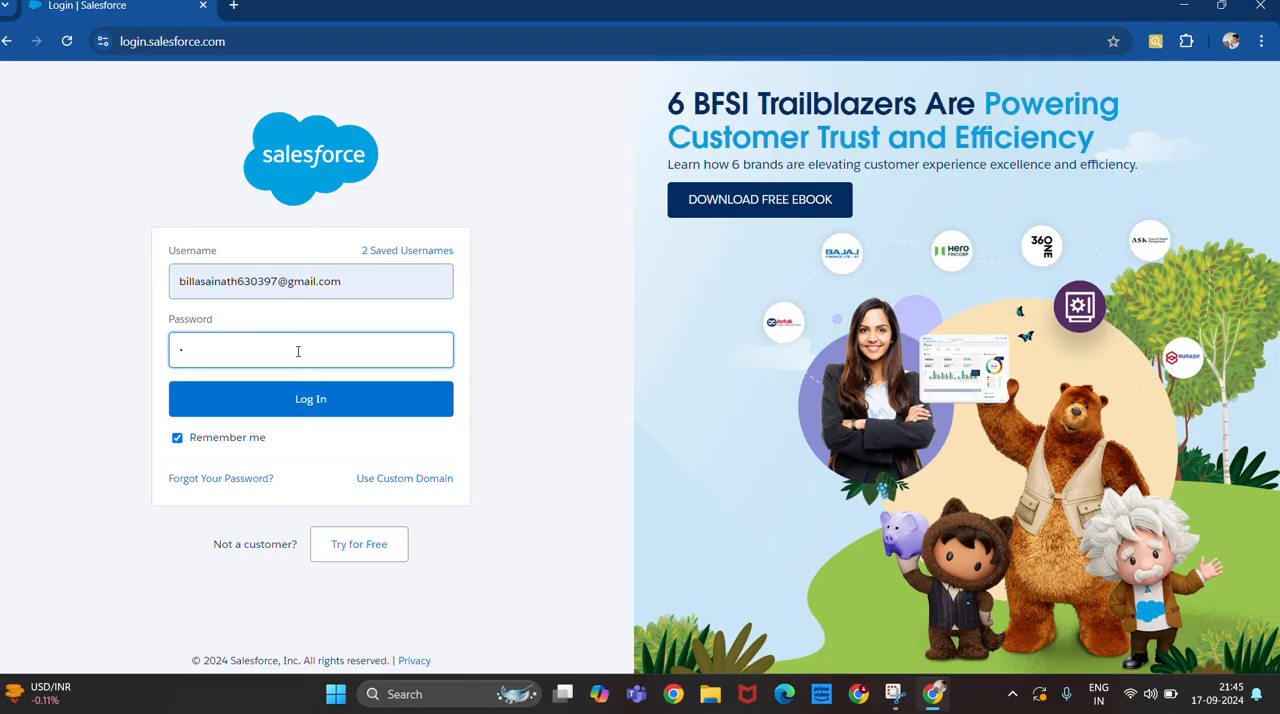
pyautogui.write('••')
pyautogui.click(322, 394)
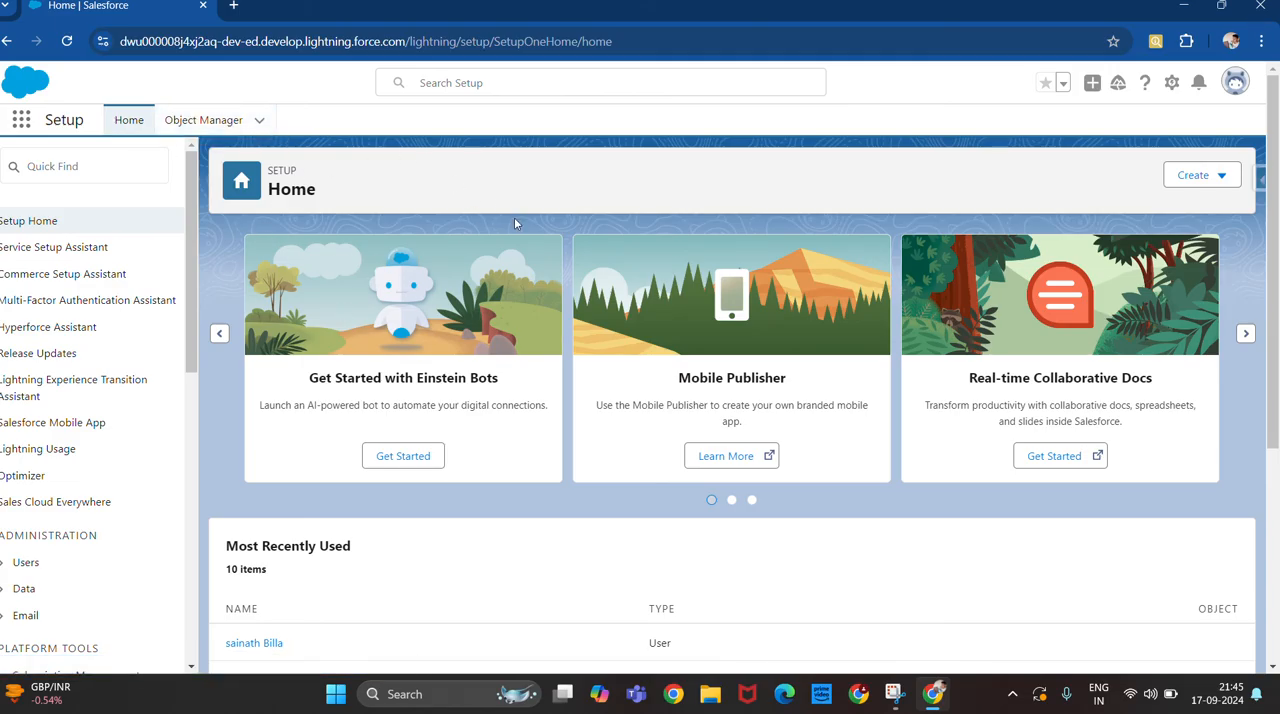
# Switch to Salesforce Classic to see its home page, and return to Lightning Experience.
pyautogui.click(1236, 82)
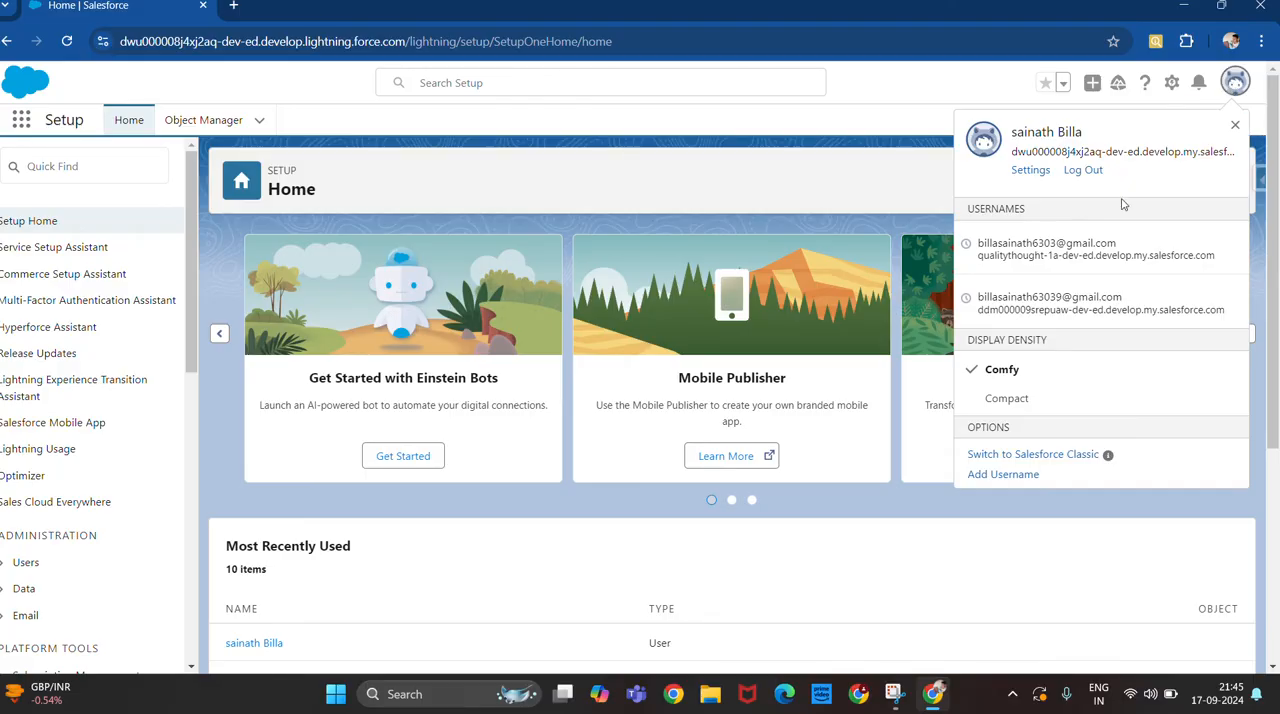
pyautogui.click(1039, 462)
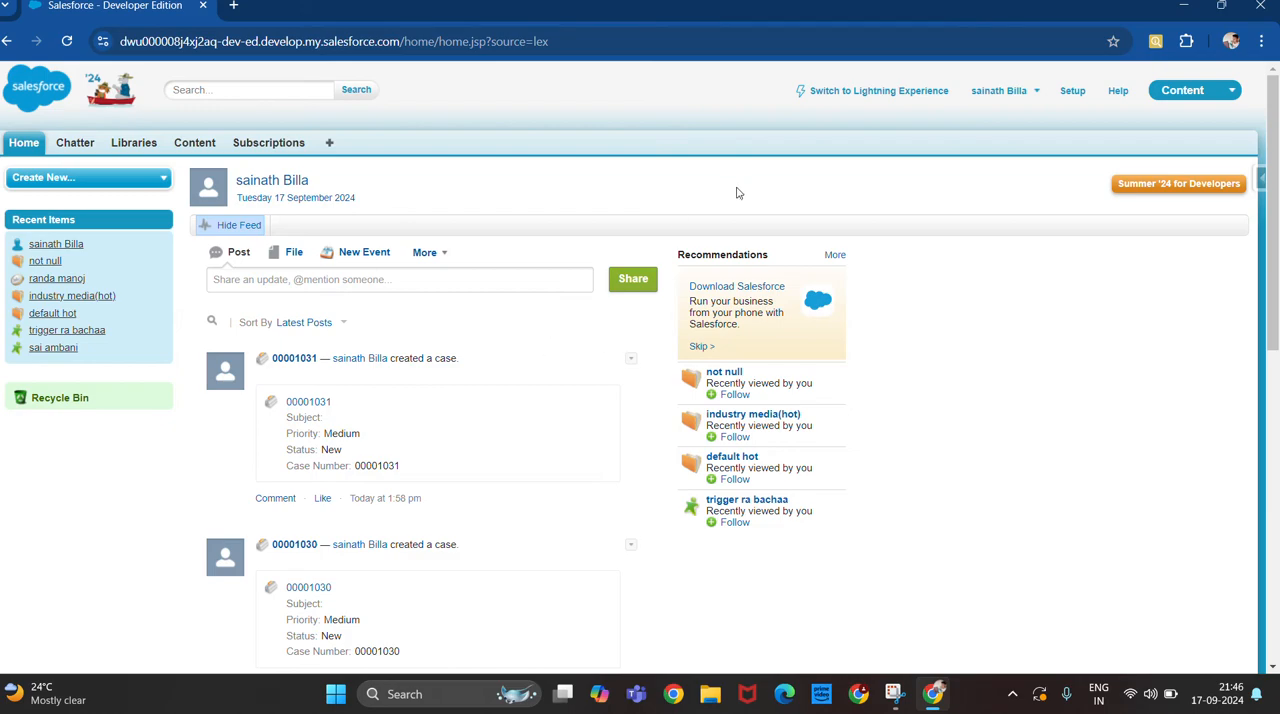
pyautogui.click(865, 92)
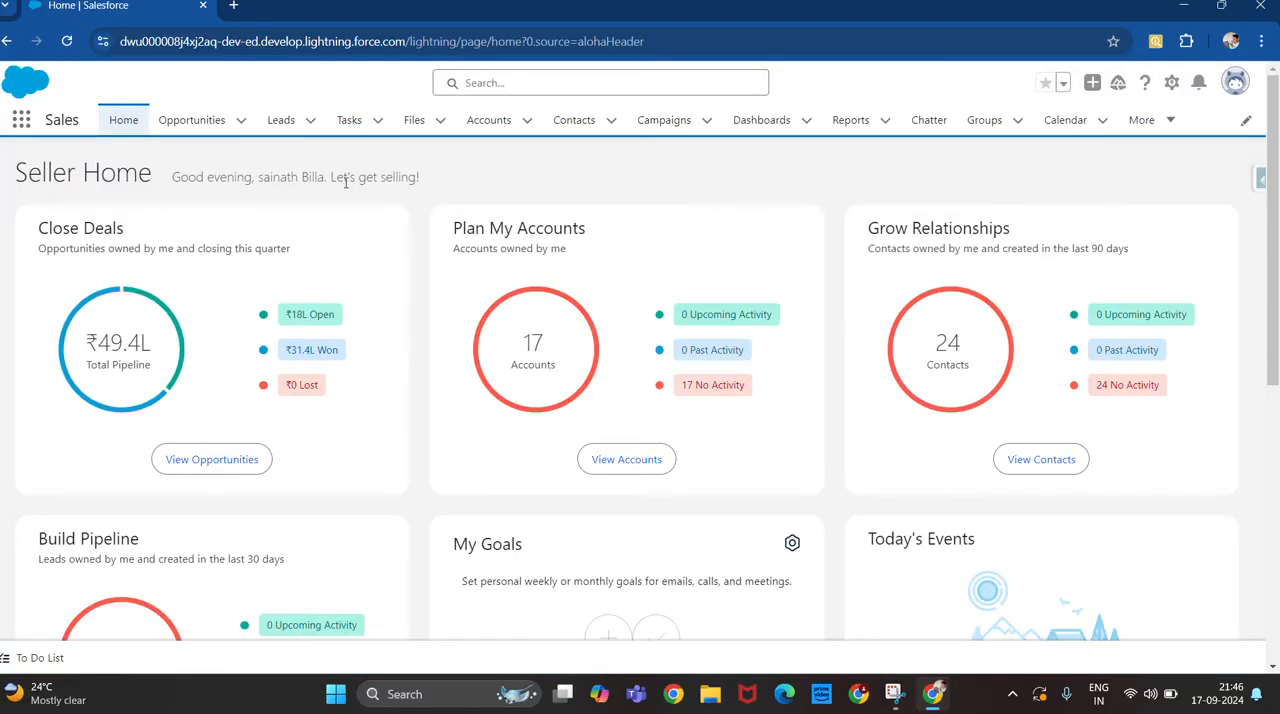
pyautogui.click(7, 41)
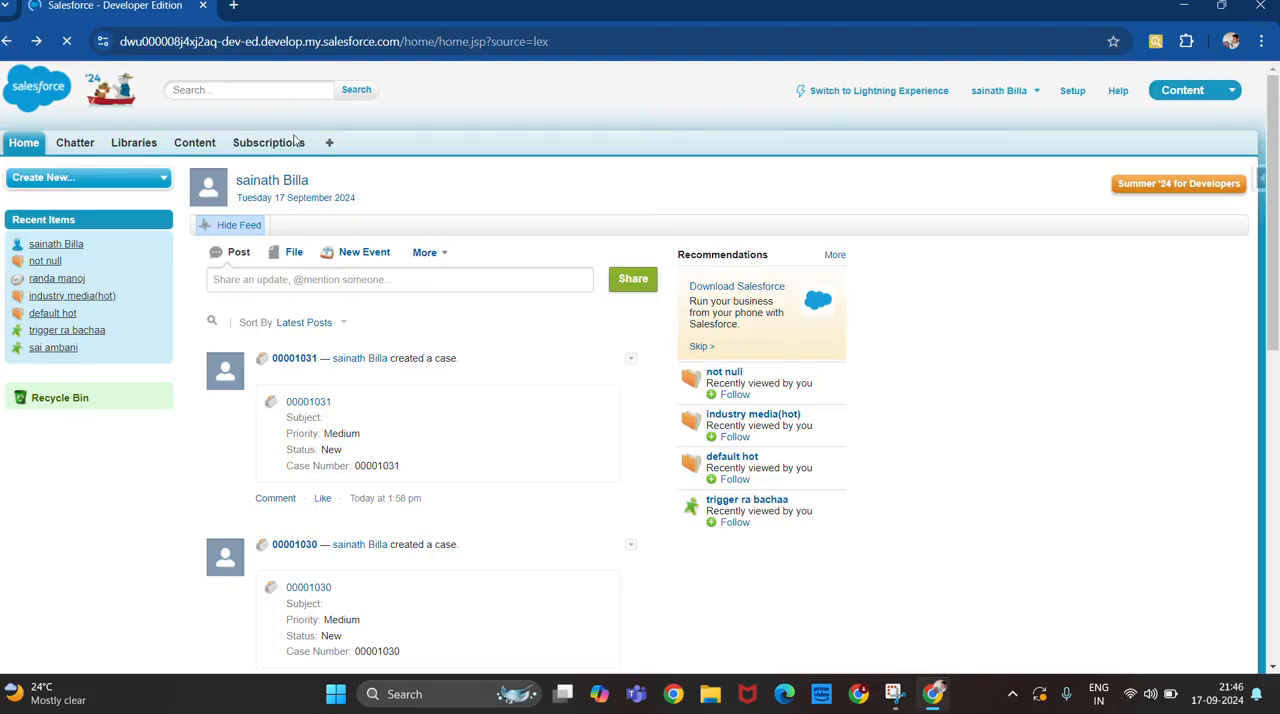
pyautogui.click(895, 94)
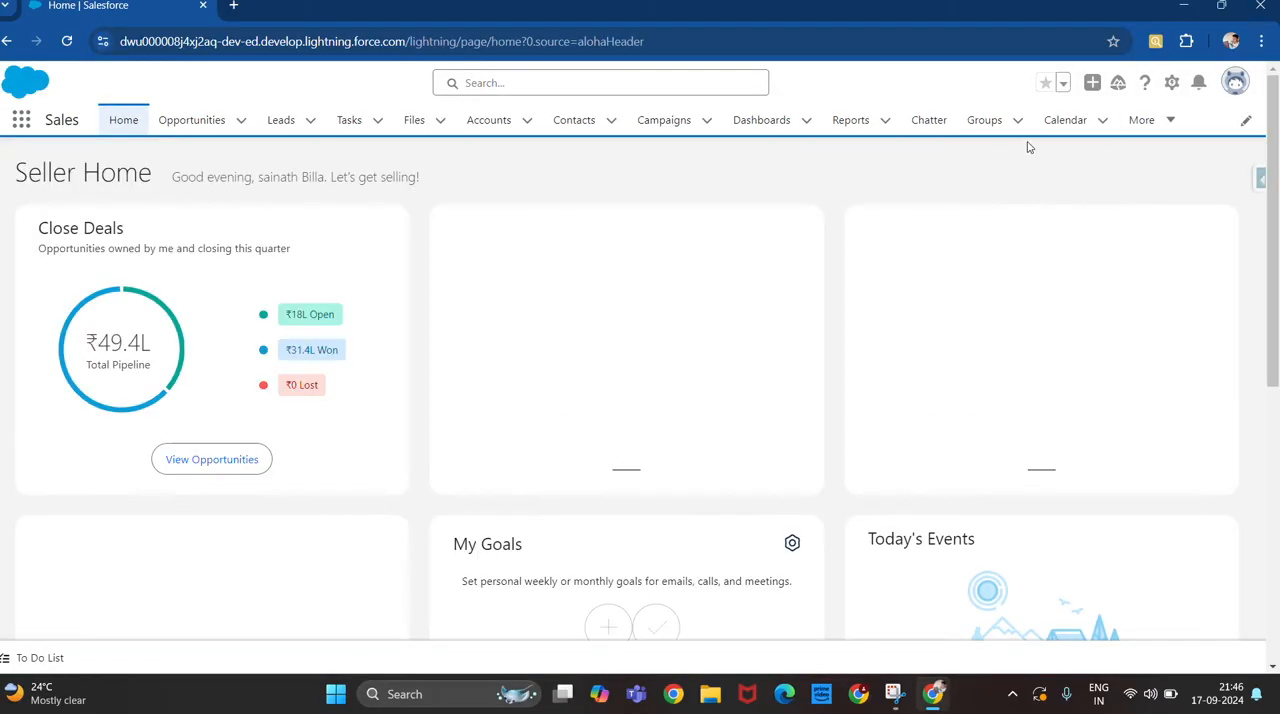
# Open Setup for the current app.
pyautogui.click(1171, 84)
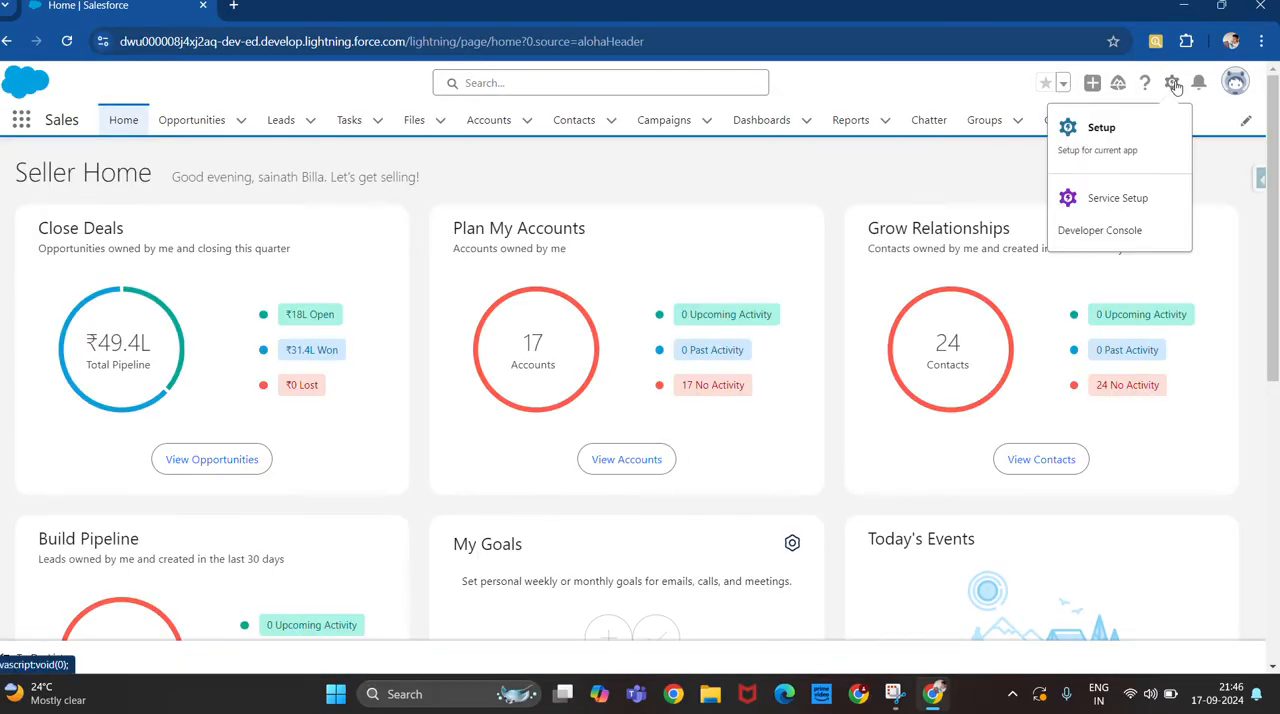
pyautogui.click(1100, 130)
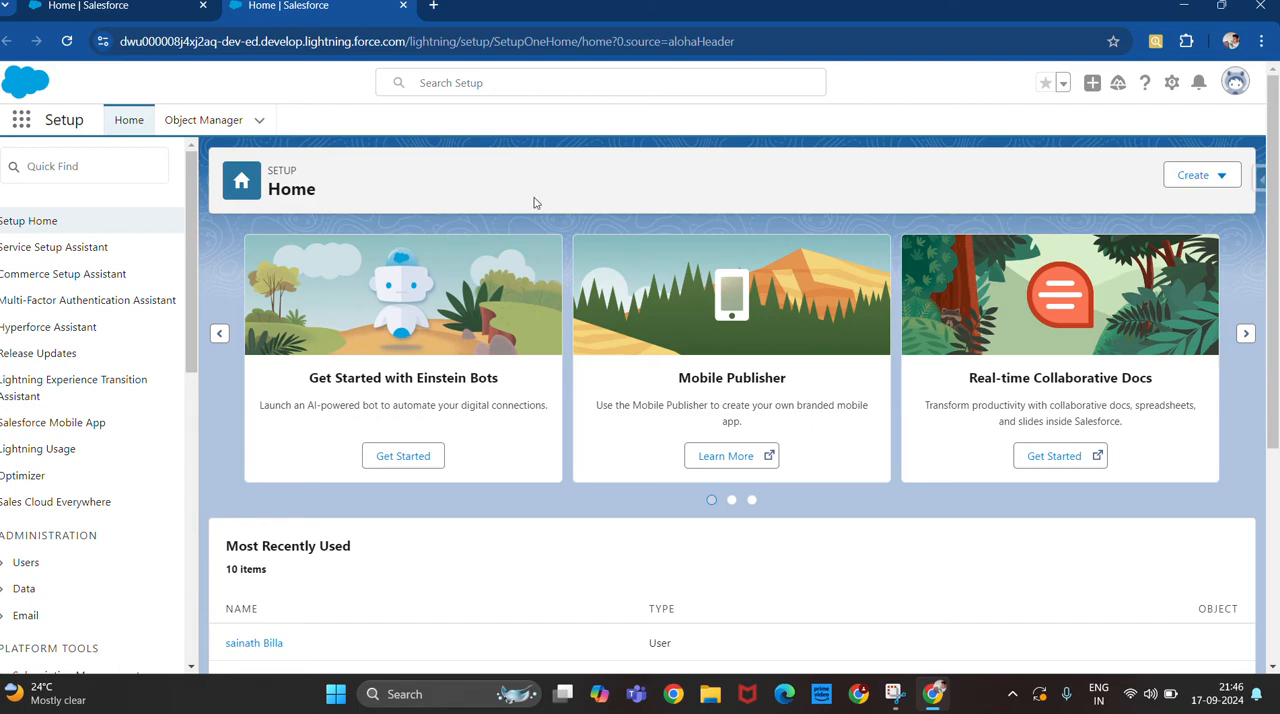
pyautogui.click(1172, 84)
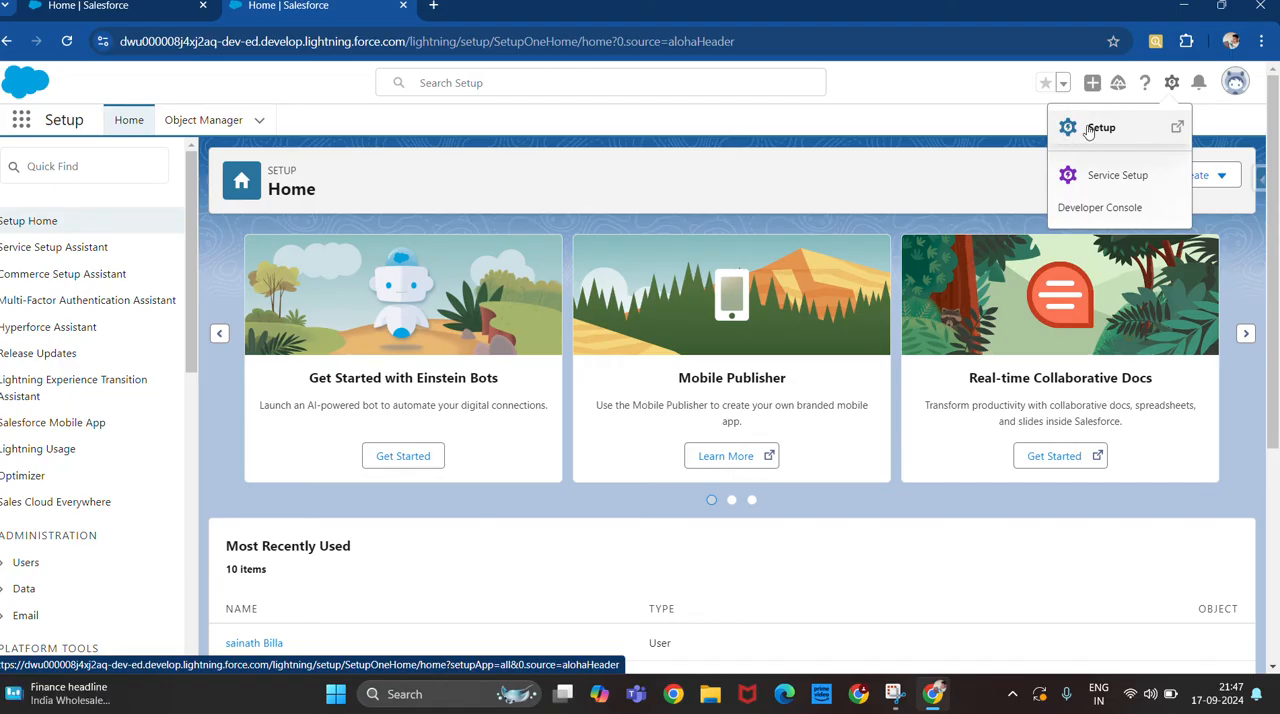
pyautogui.click(965, 140)
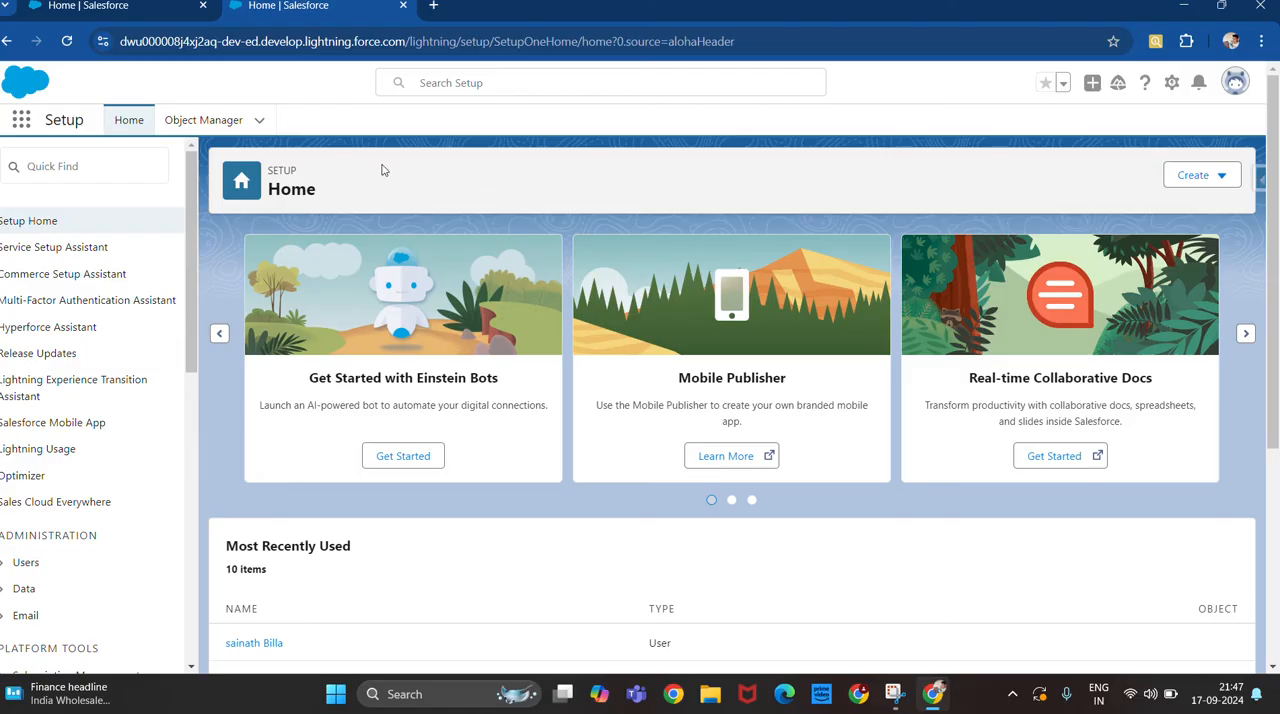
pyautogui.click(21, 120)
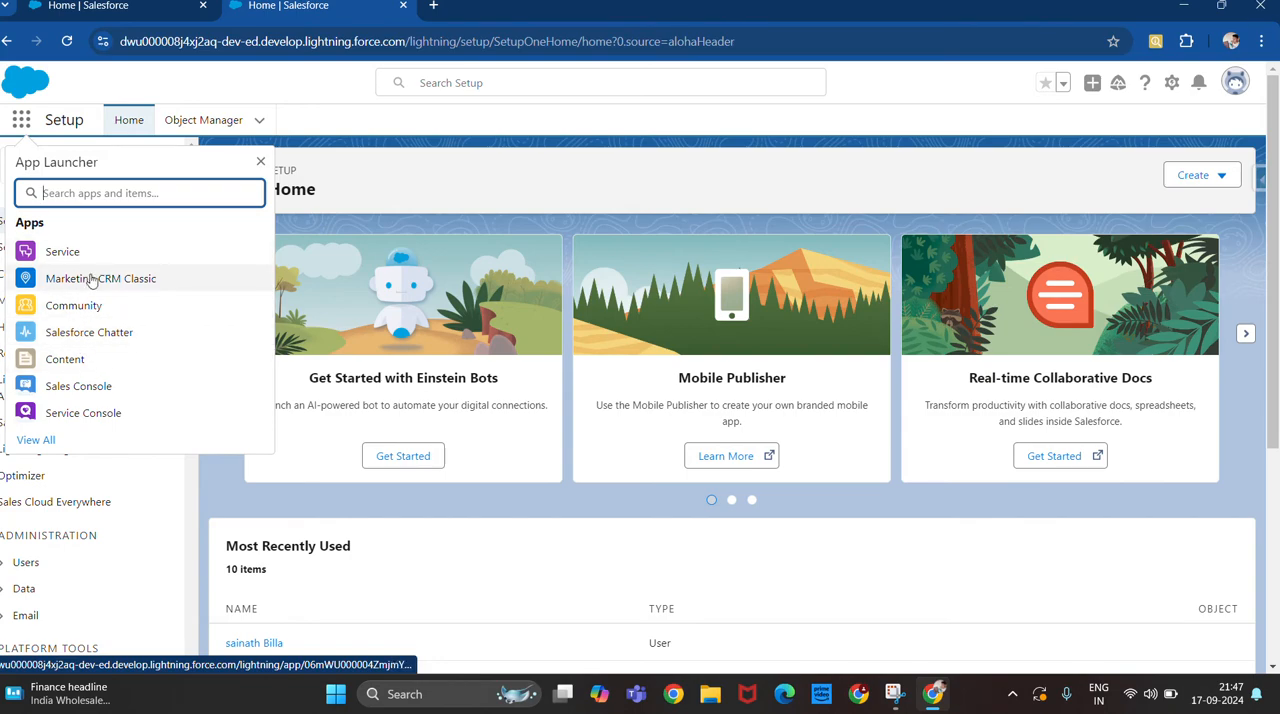
pyautogui.click(260, 161)
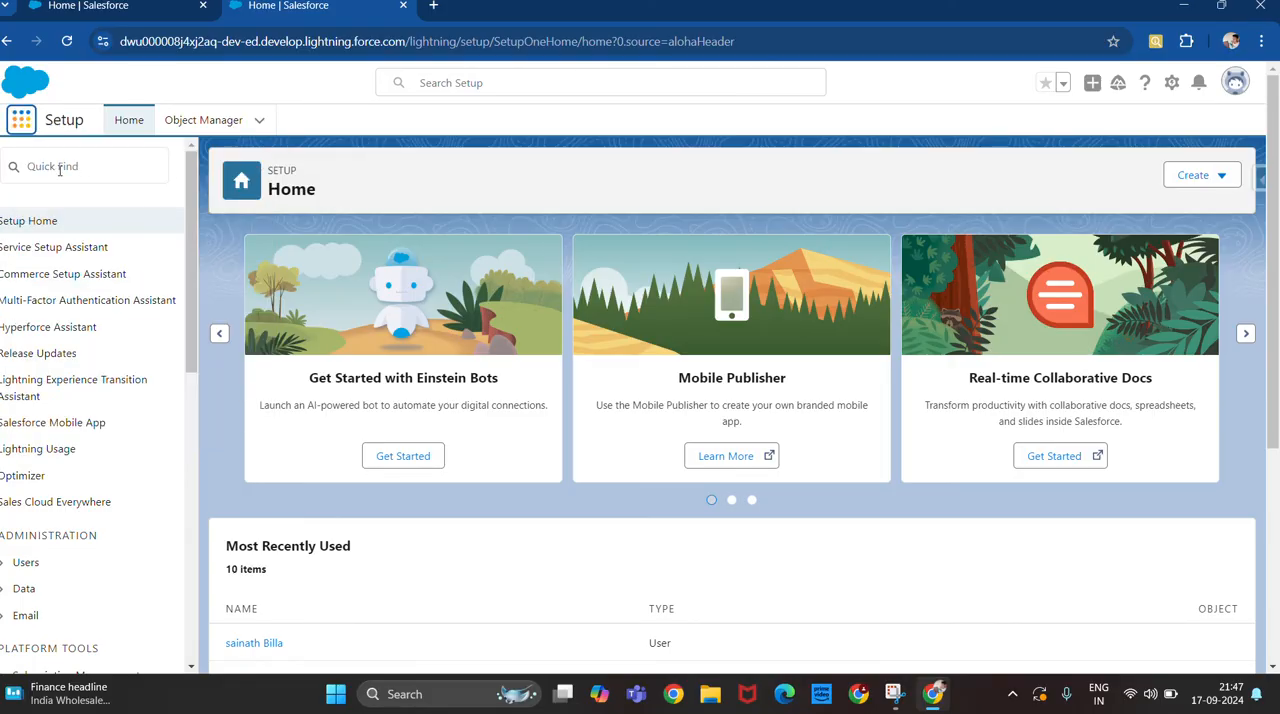
# Search the setup pages for "app" and open App Manager.
pyautogui.click(100, 171)
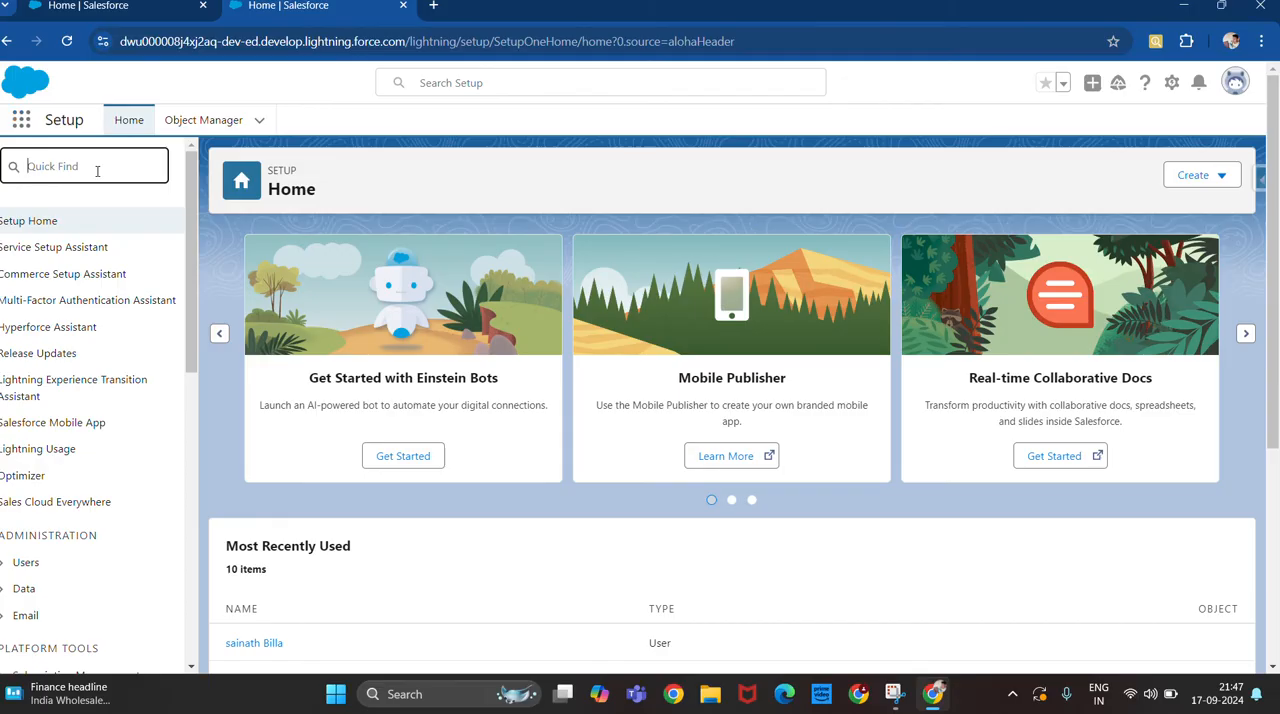
pyautogui.write('app')
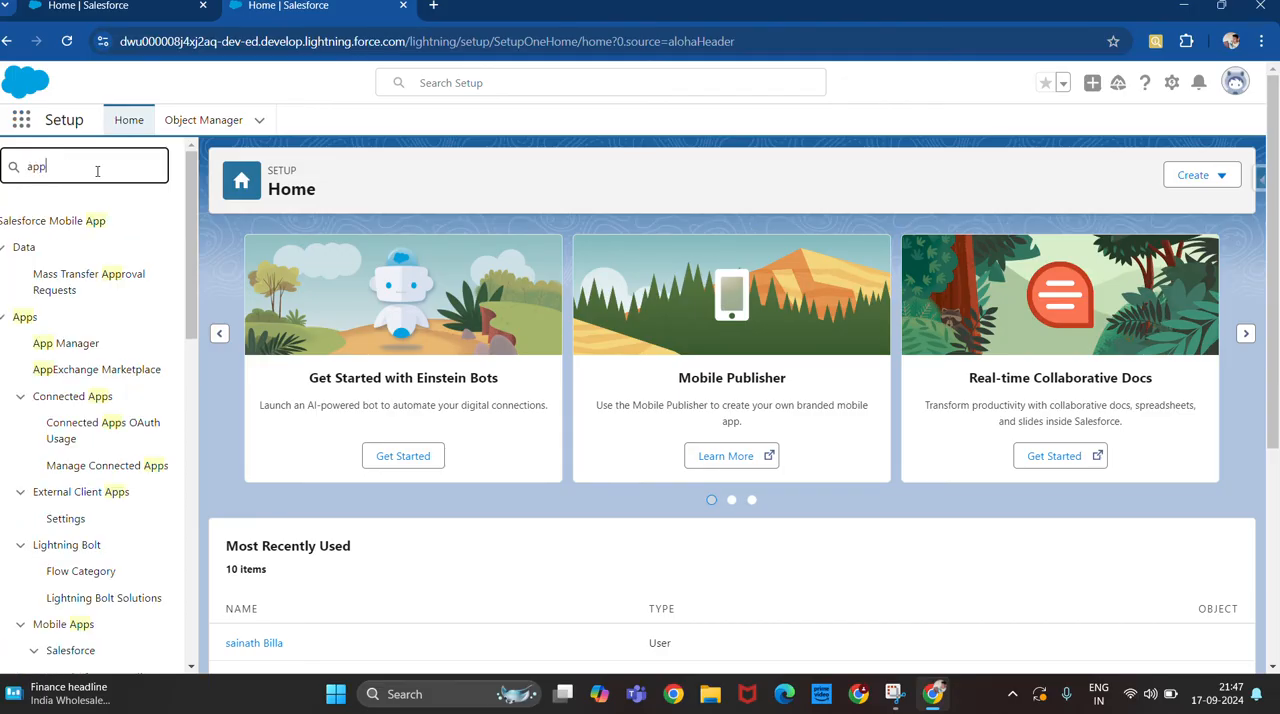
pyautogui.click(71, 347)
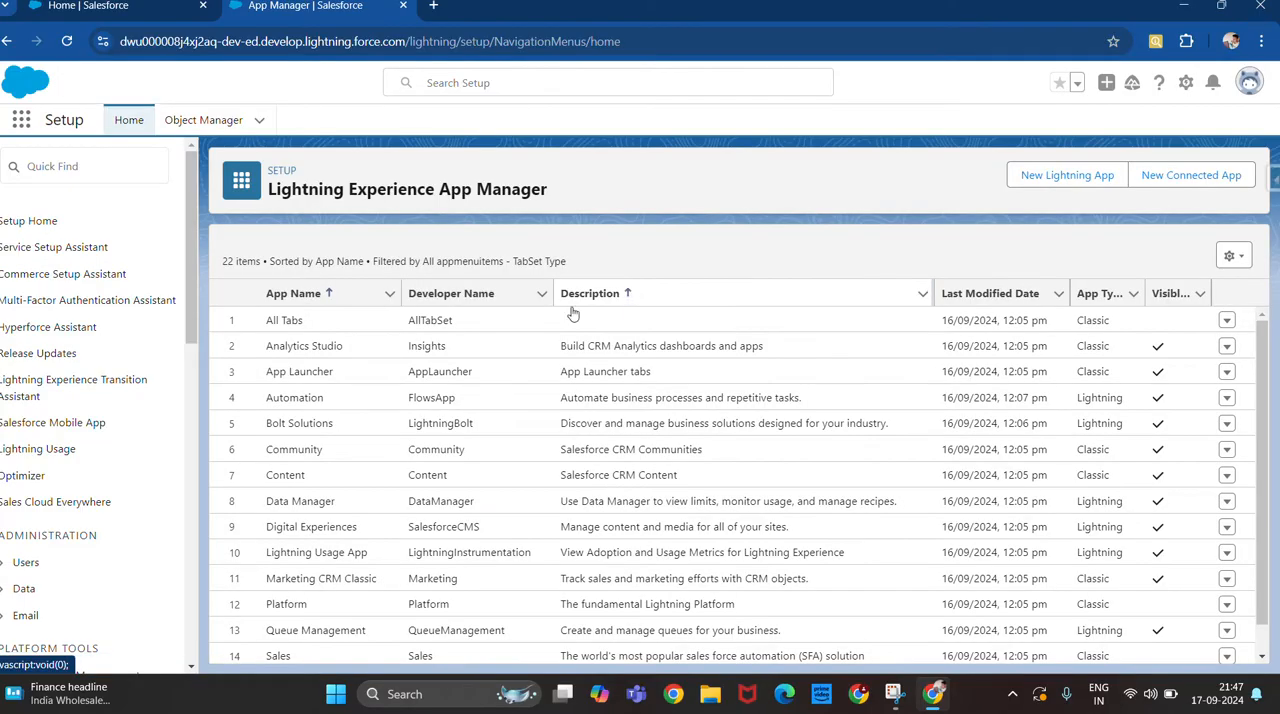
# Start a new Lightning app with HDFC as both app name and developer name, and proceed to its app options.
pyautogui.scroll(-3, 647, 316)
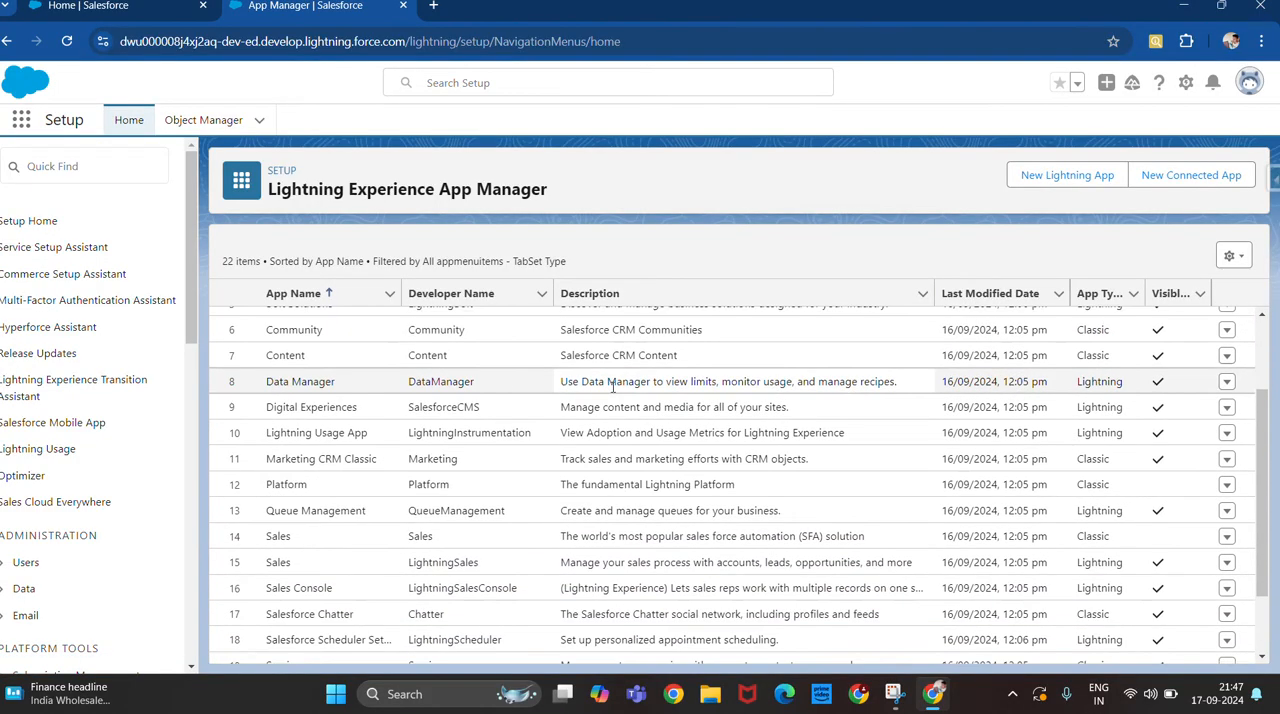
pyautogui.scroll(-1, 613, 387)
pyautogui.scroll(5, 680, 384)
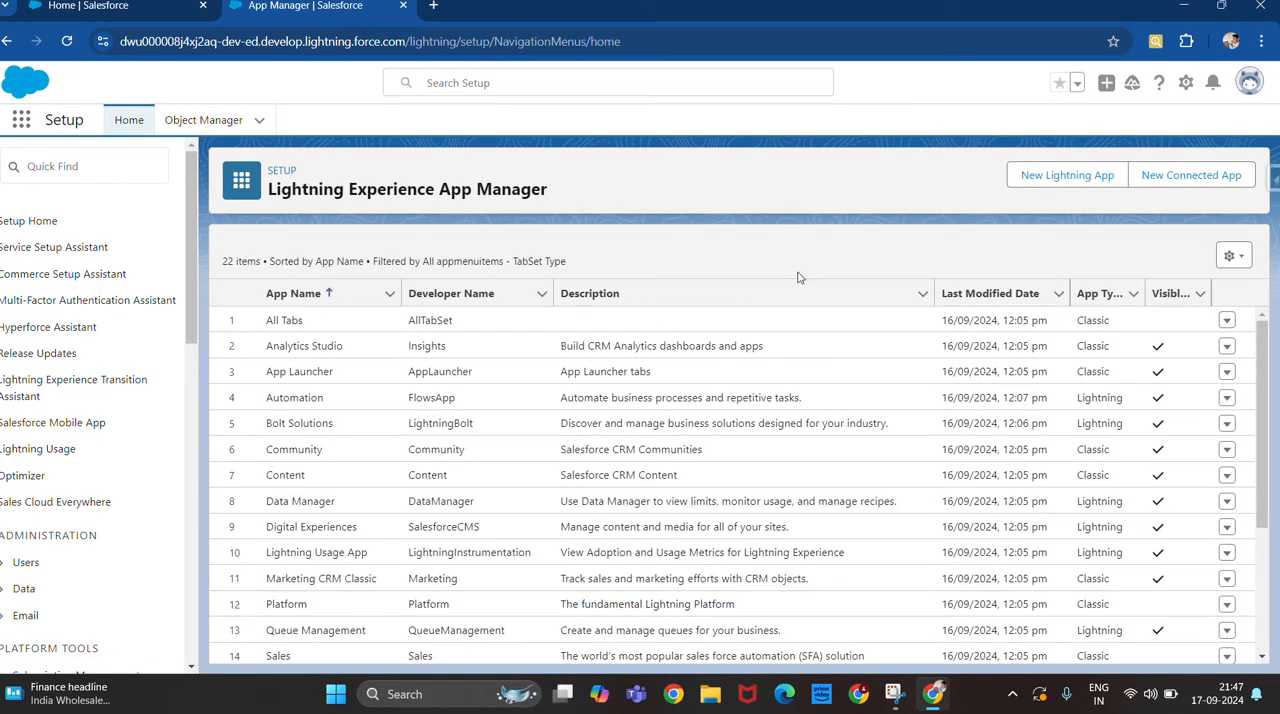
pyautogui.click(1066, 180)
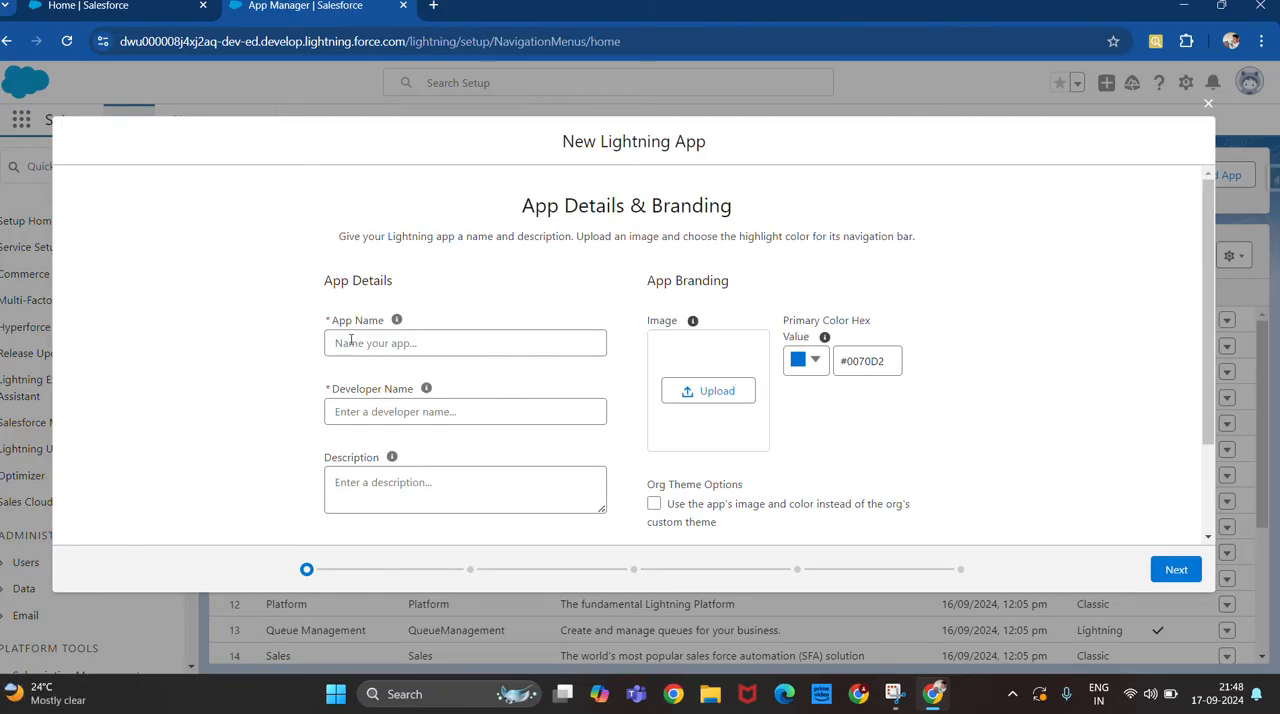
pyautogui.click(387, 344)
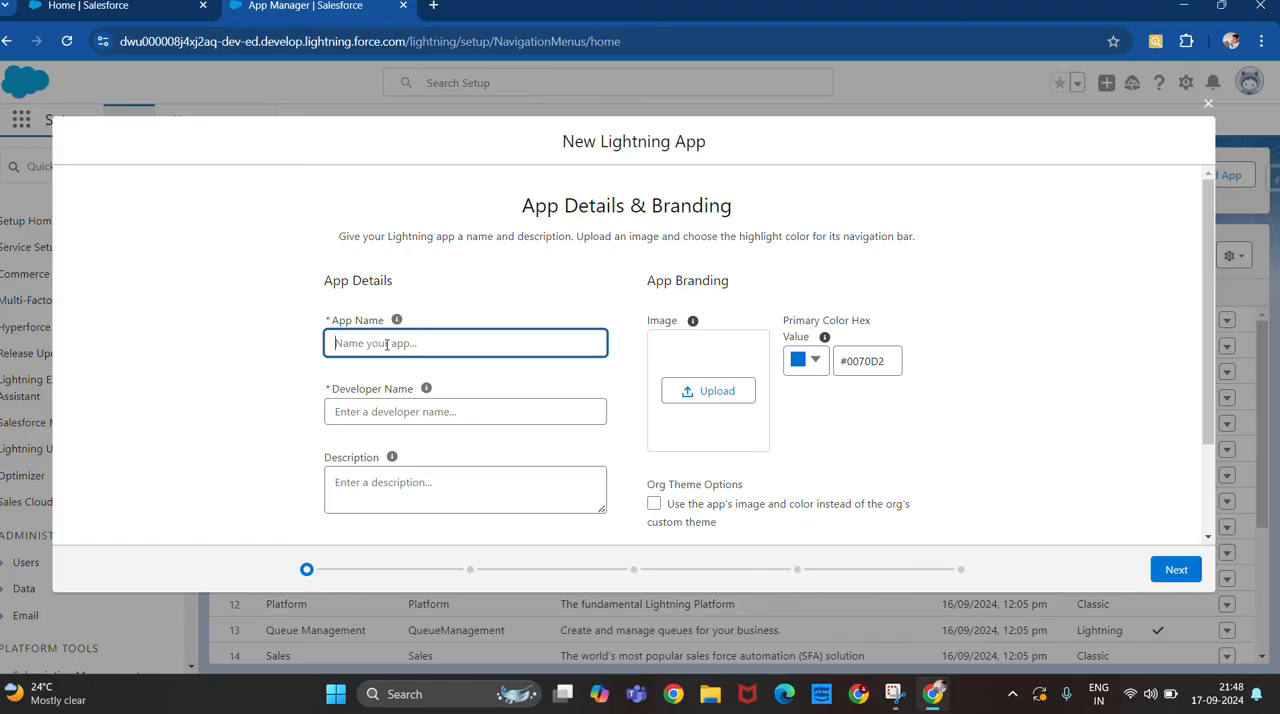
pyautogui.write('HDFC')
pyautogui.click(391, 411)
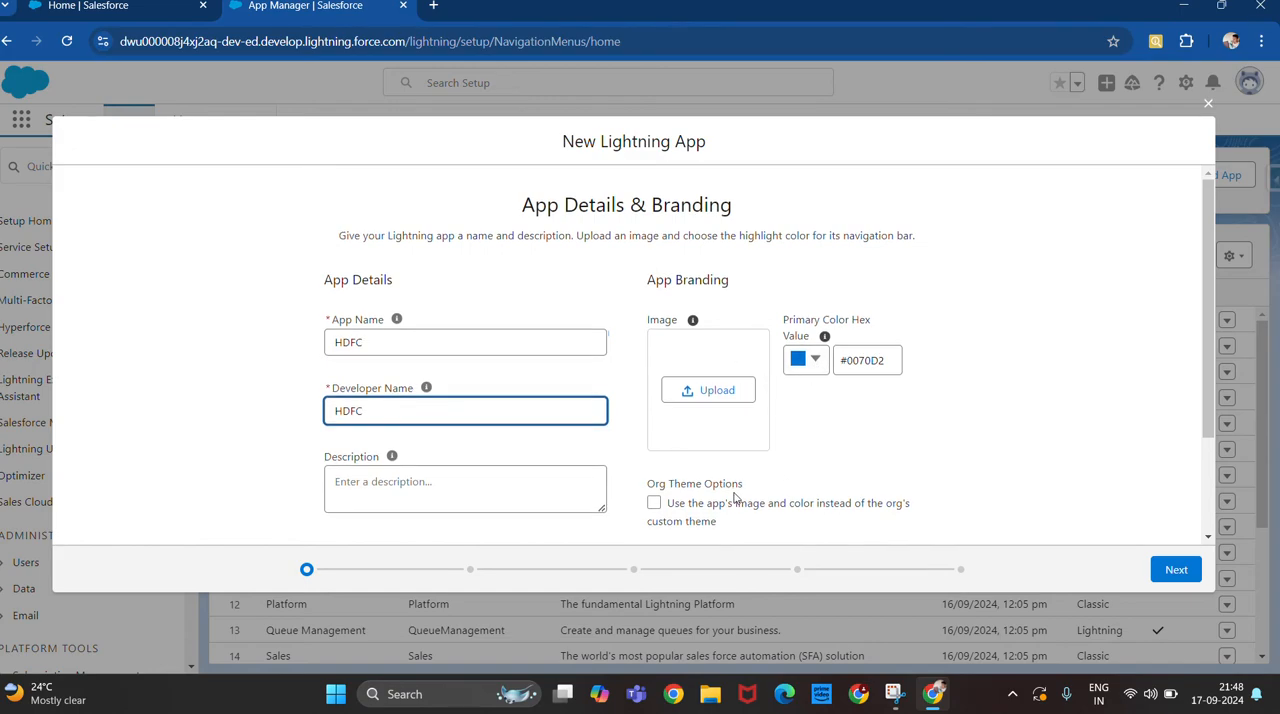
pyautogui.scroll(-3, 735, 495)
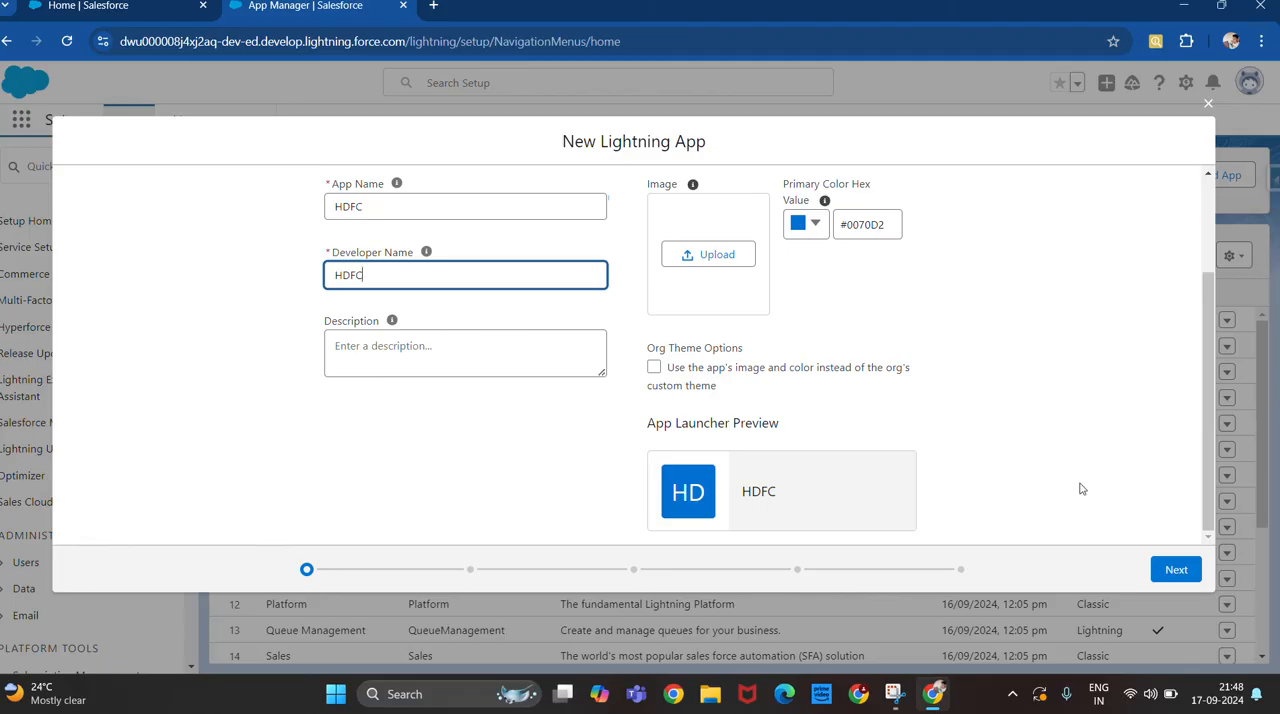
pyautogui.click(1188, 571)
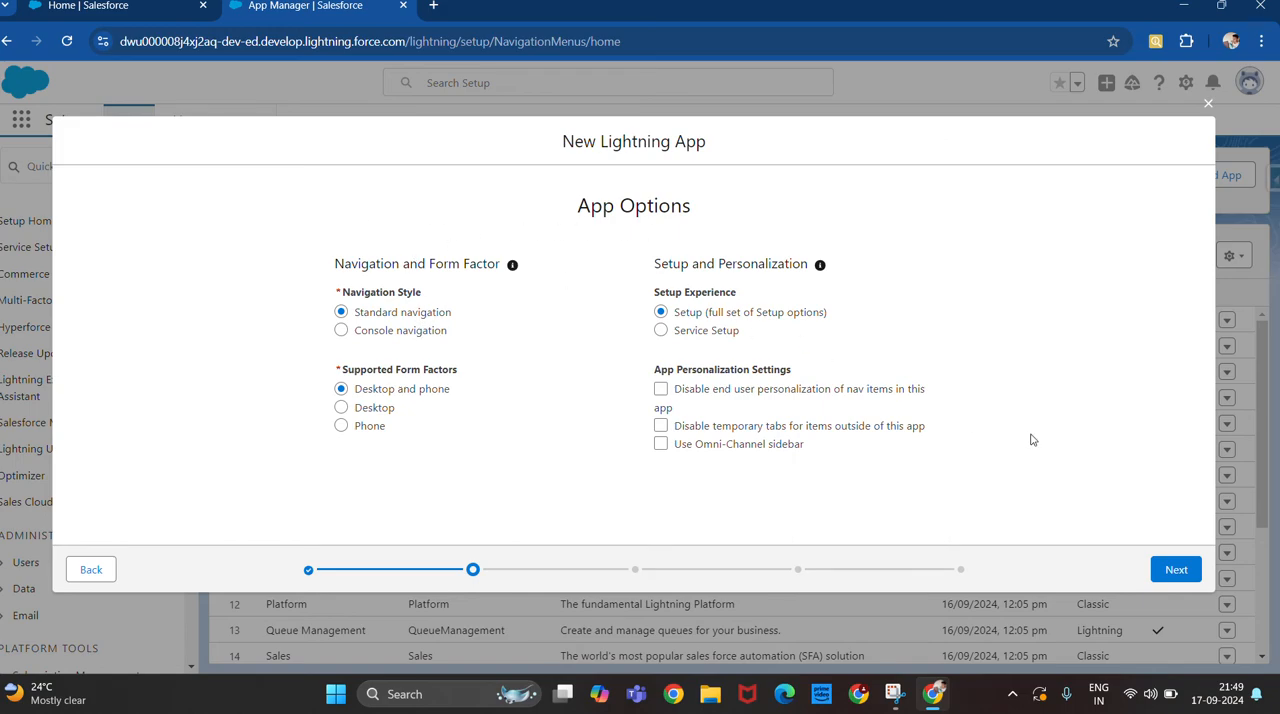
# Accept the default app options and utility item settings to reach the navigation items.
pyautogui.click(1180, 571)
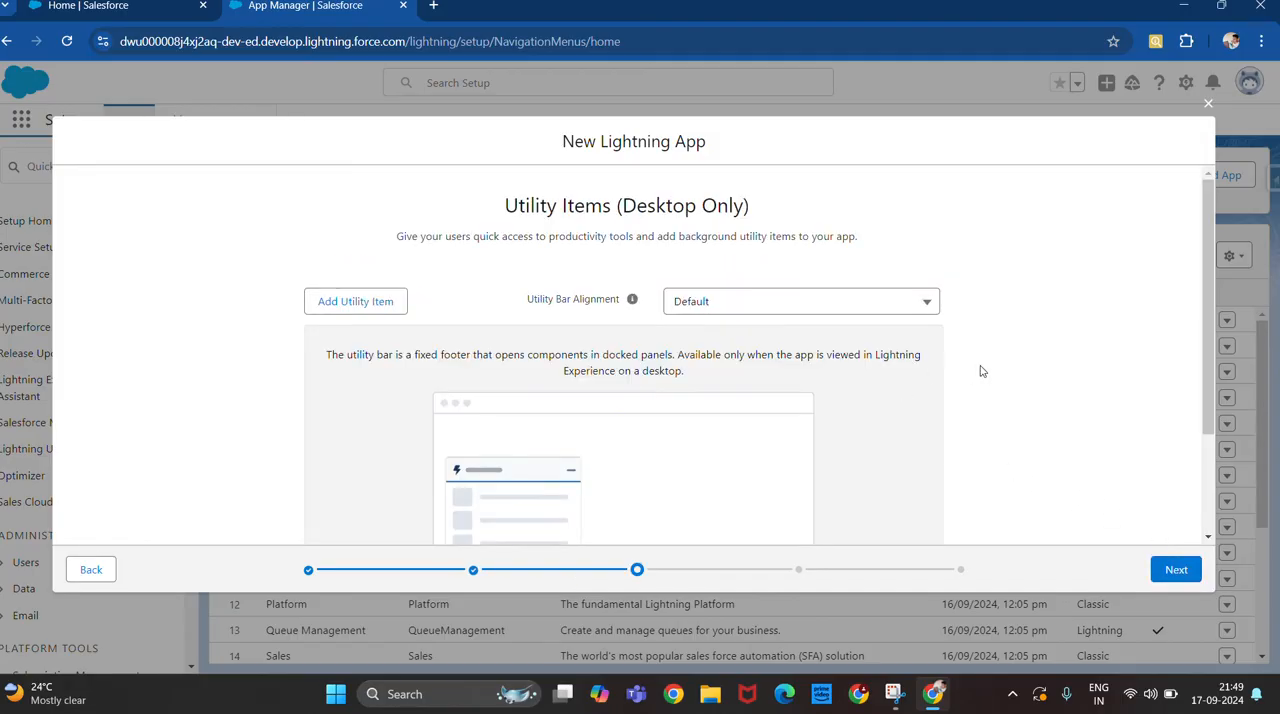
pyautogui.click(1180, 572)
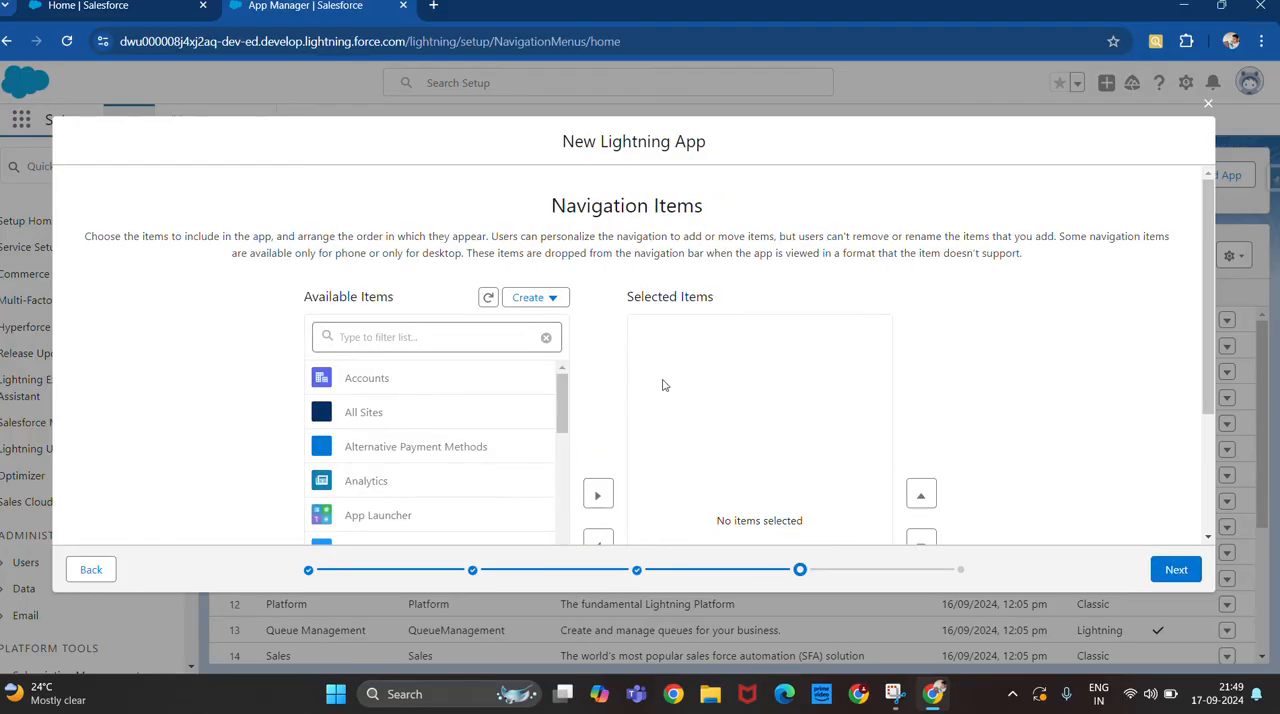
# Add Accounts to the app's selected navigation items.
pyautogui.scroll(-1, 514, 400)
pyautogui.scroll(1, 514, 400)
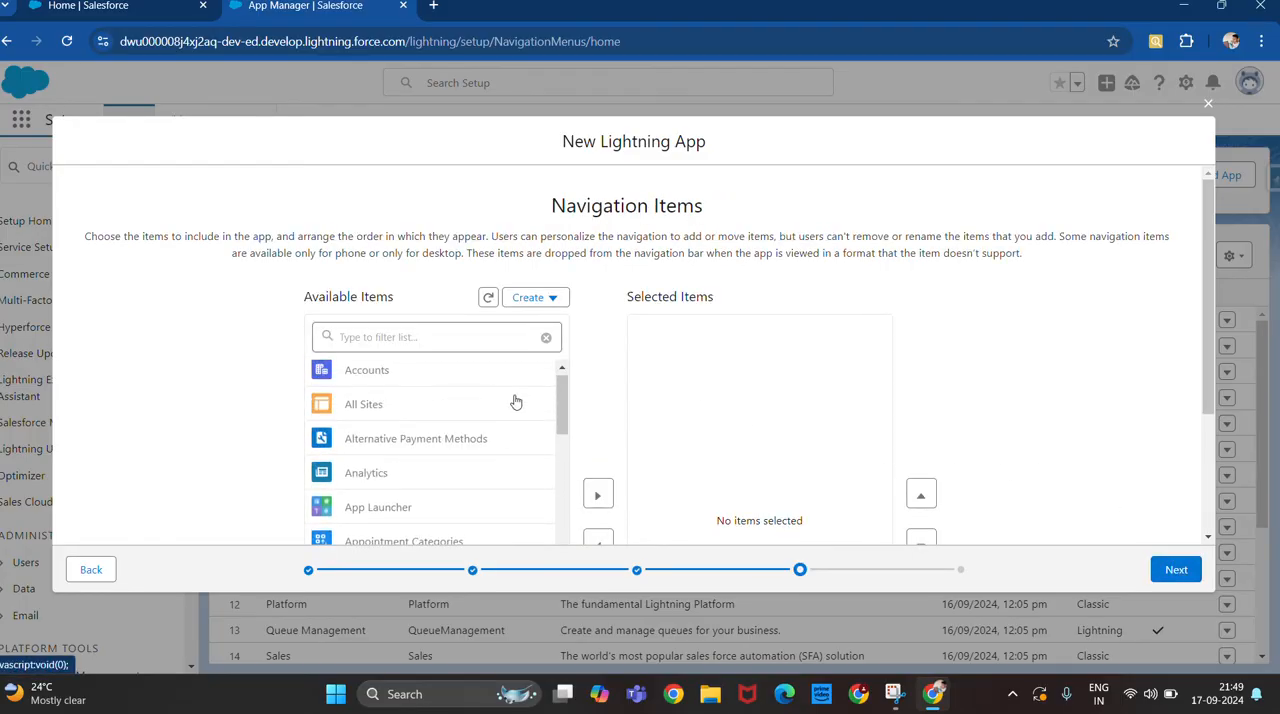
pyautogui.scroll(-1, 514, 400)
pyautogui.scroll(1, 514, 400)
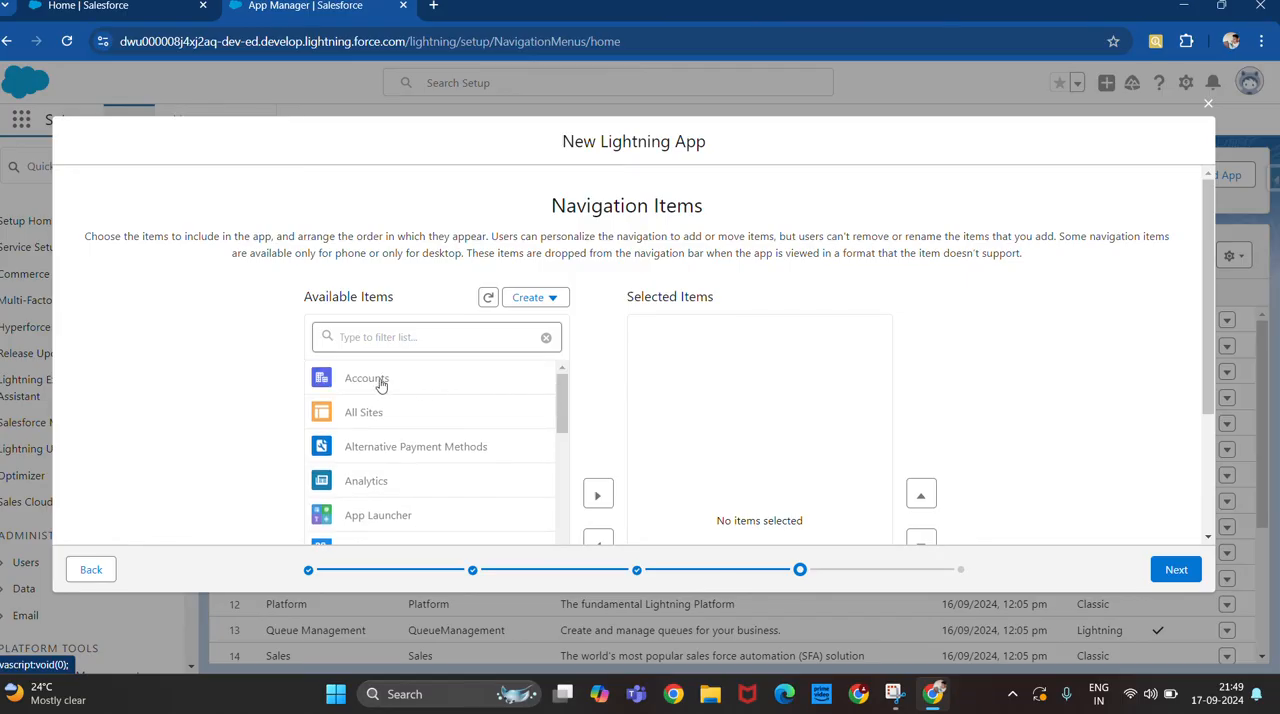
pyautogui.scroll(-2, 372, 385)
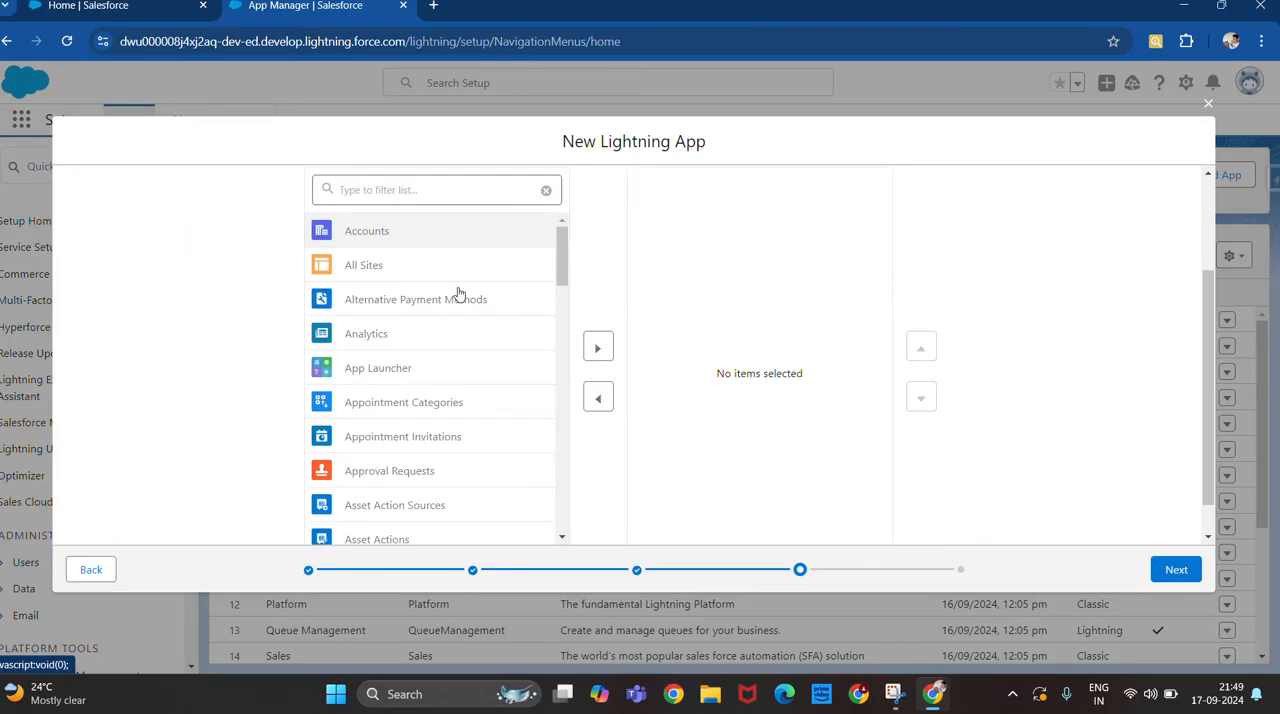
pyautogui.click(605, 355)
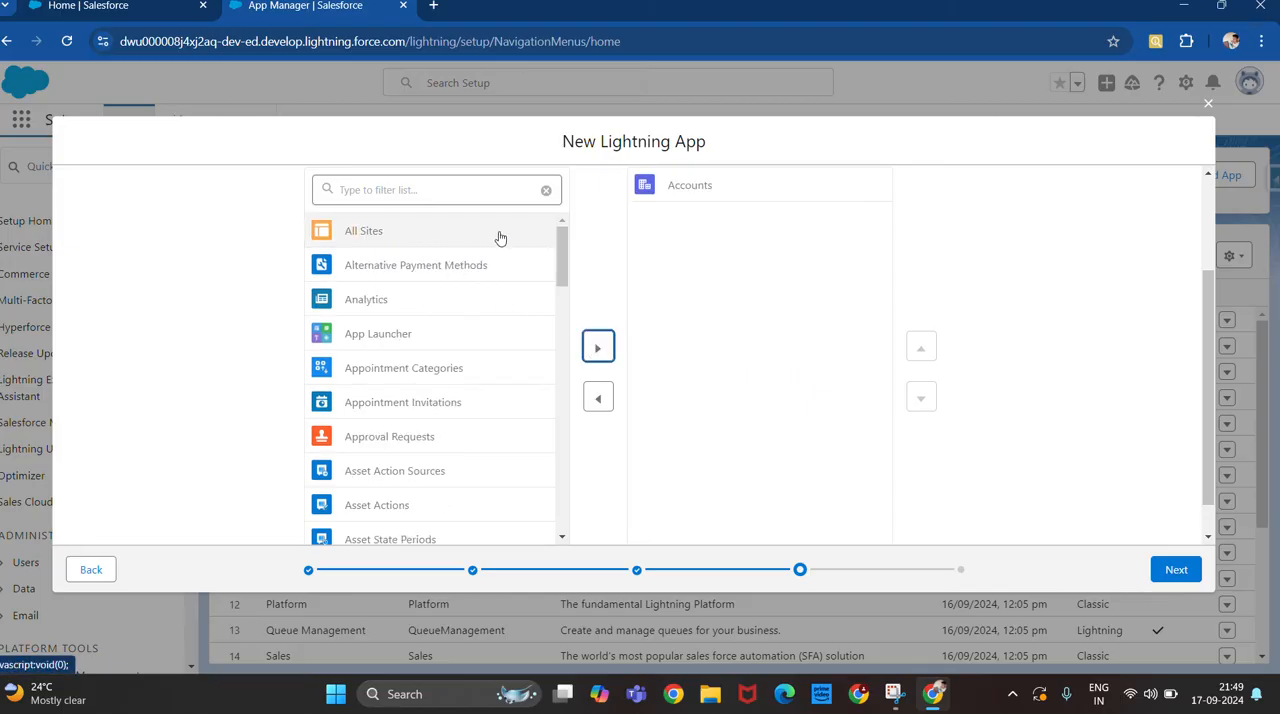
# Filter the available items by "cont" and add Contacts to the selected navigation items.
pyautogui.click(459, 194)
pyautogui.write('co')
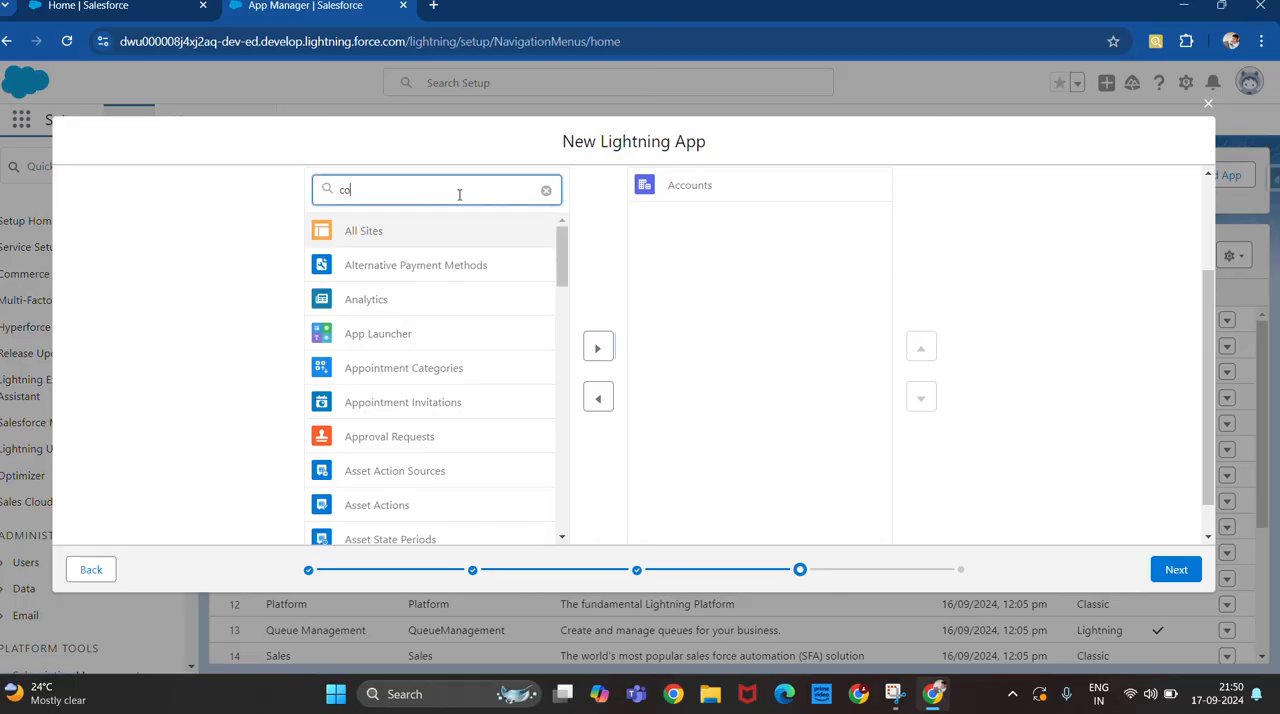
pyautogui.write('nt')
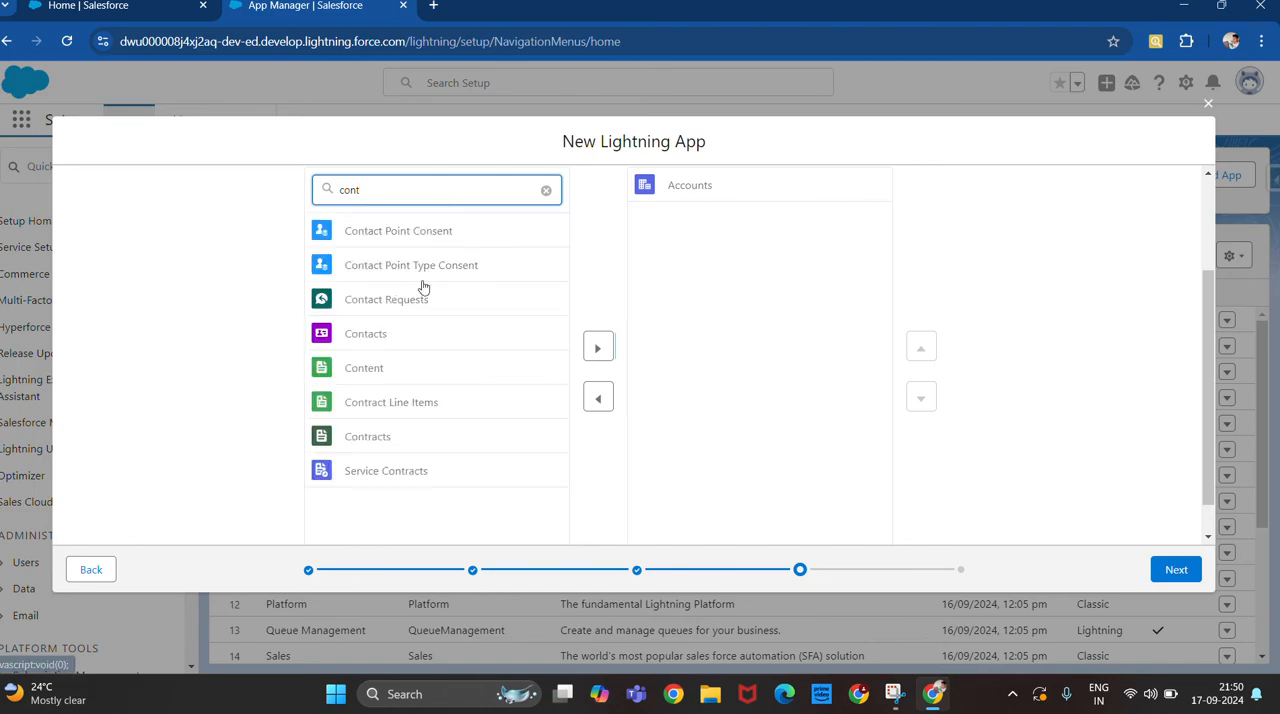
pyautogui.click(374, 340)
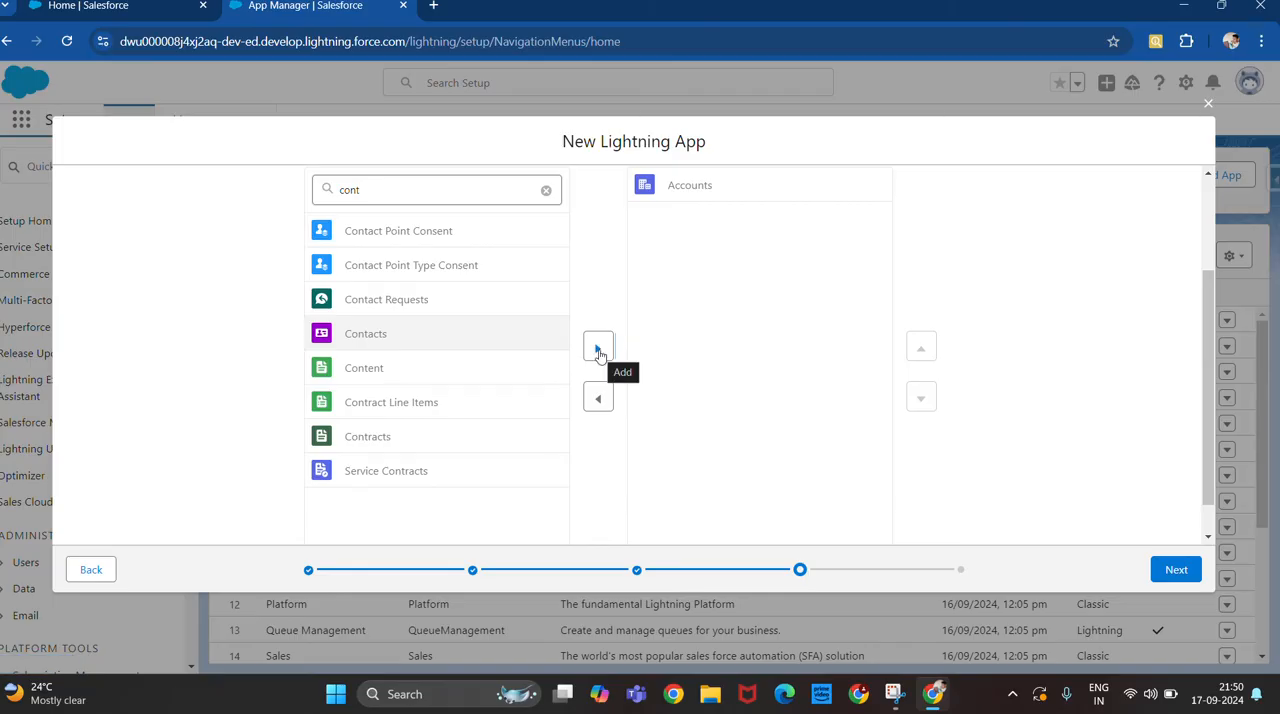
pyautogui.click(598, 350)
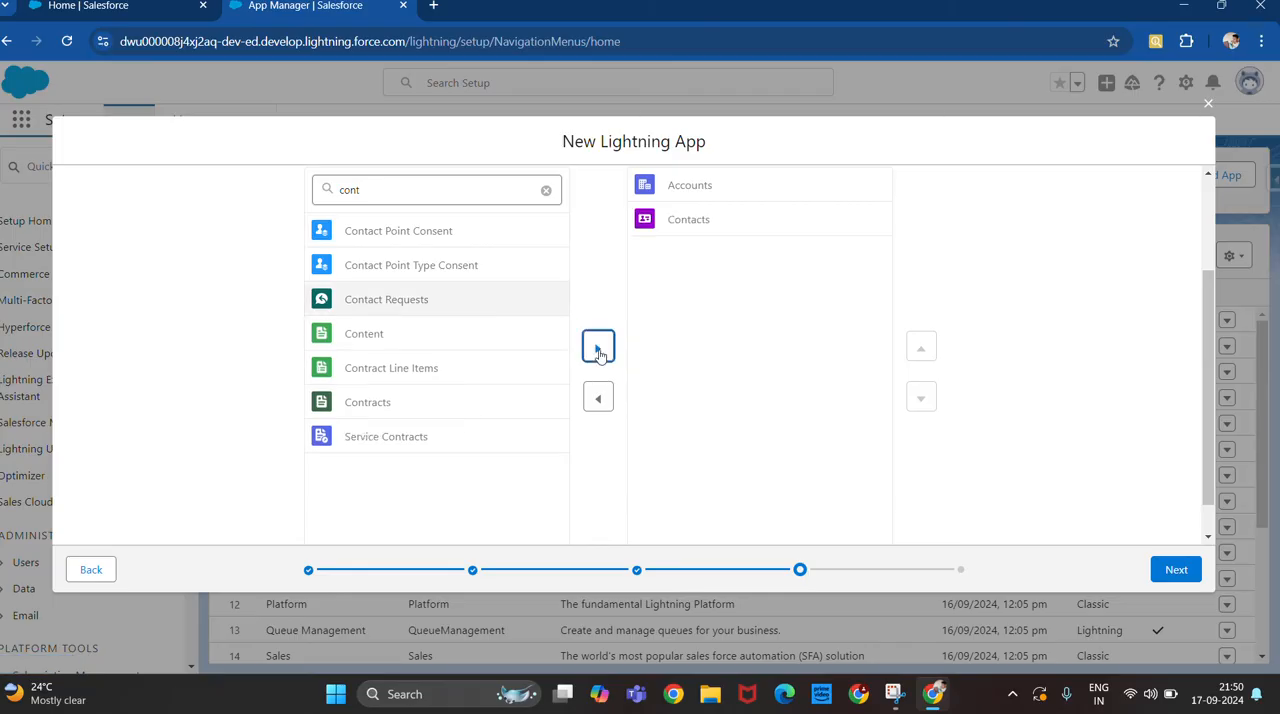
# Filter the available items by "opp" and add Opportunities to the selected navigation items.
pyautogui.click(546, 190)
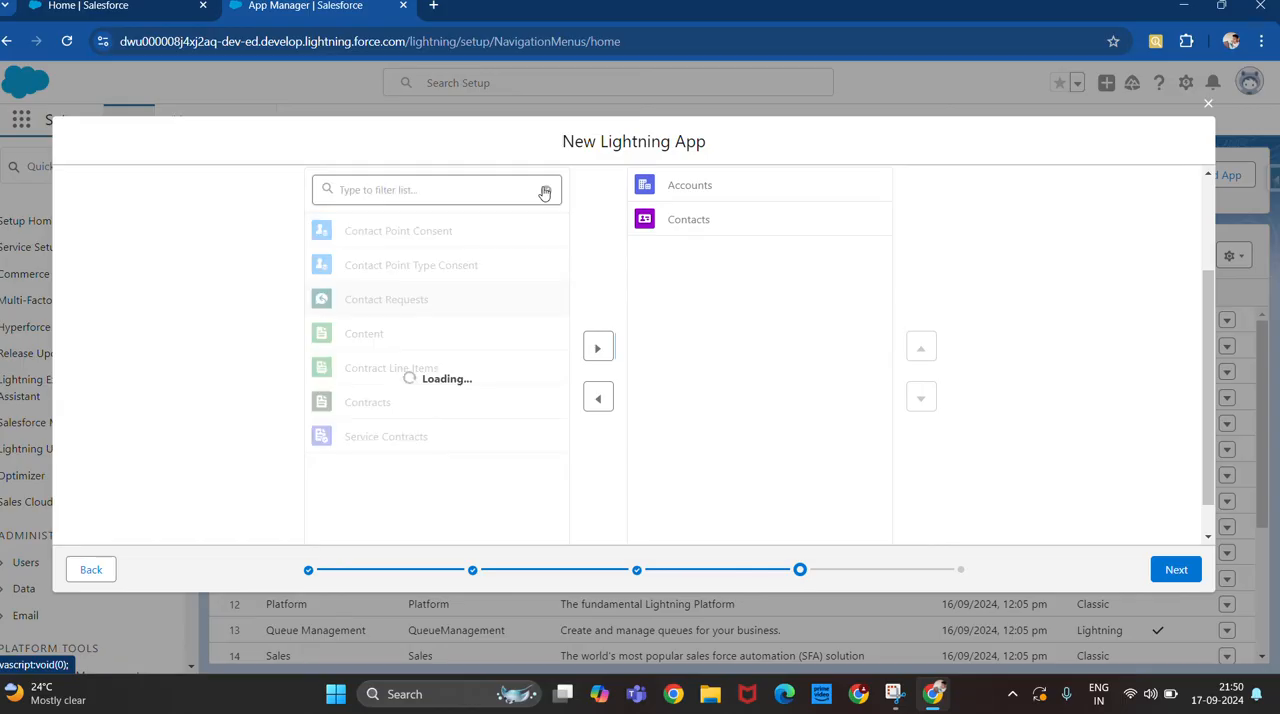
pyautogui.click(447, 184)
pyautogui.write('o')
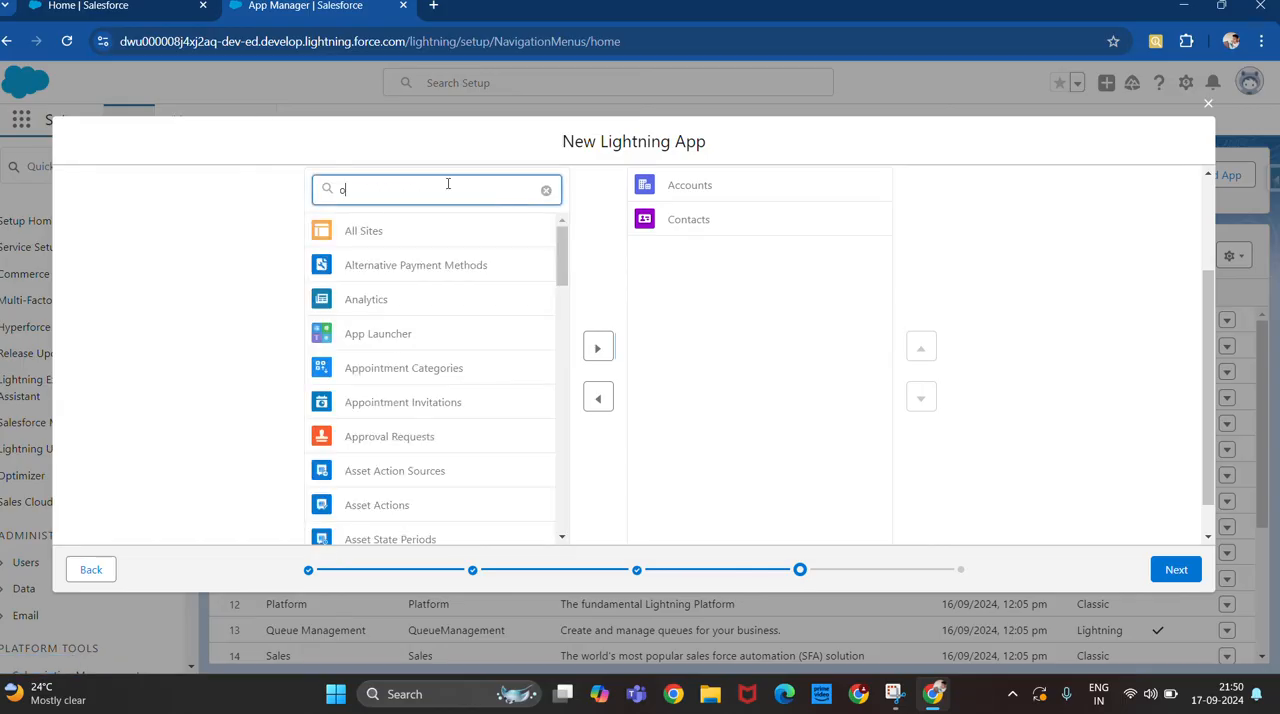
pyautogui.write('pp')
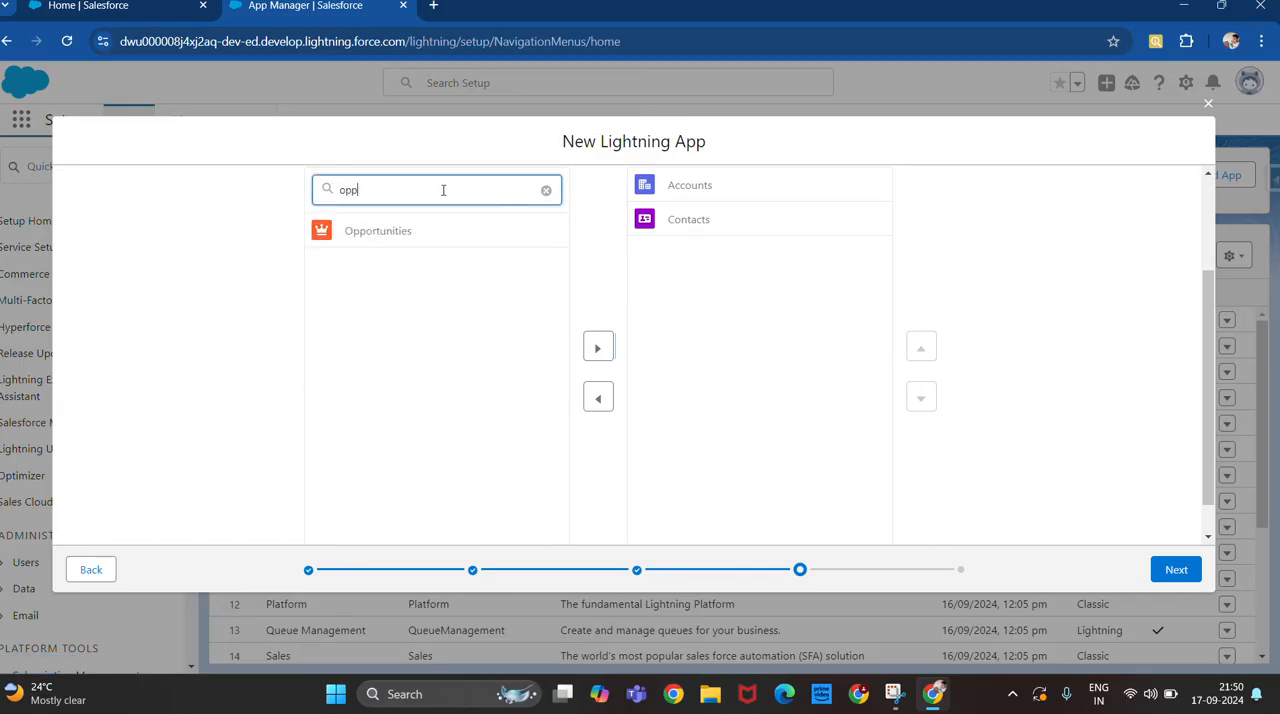
pyautogui.click(405, 235)
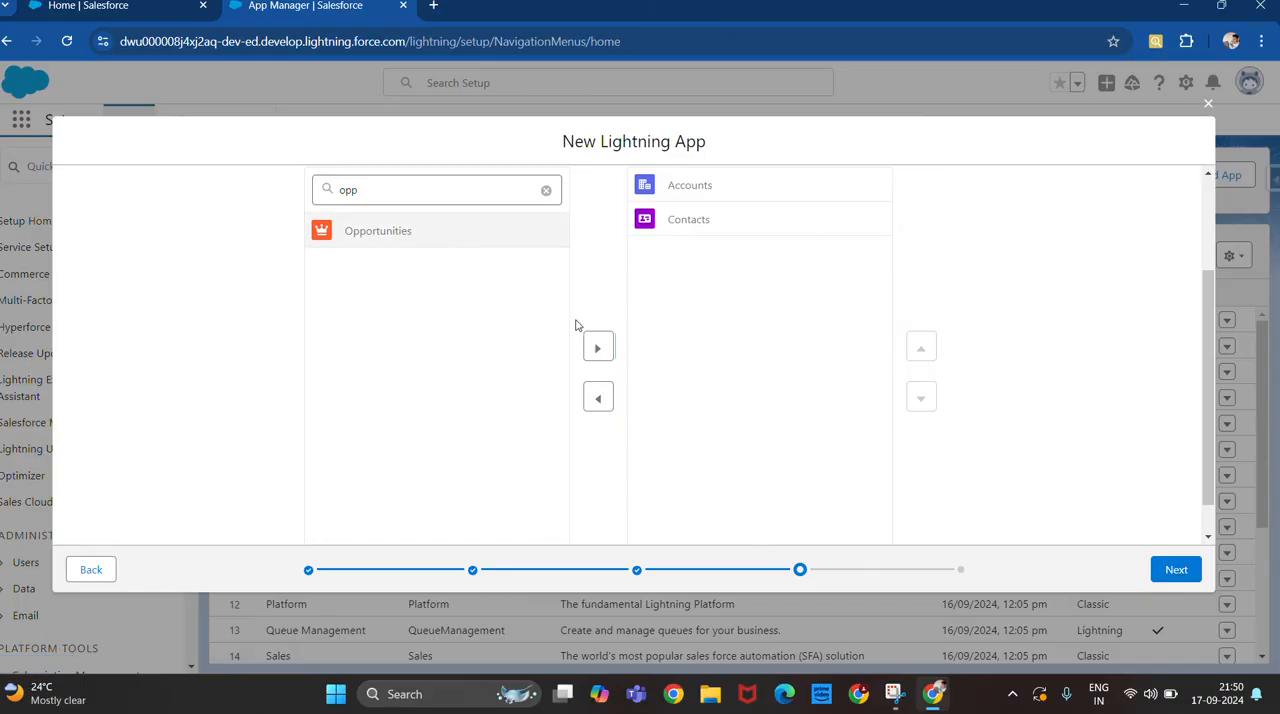
pyautogui.click(597, 348)
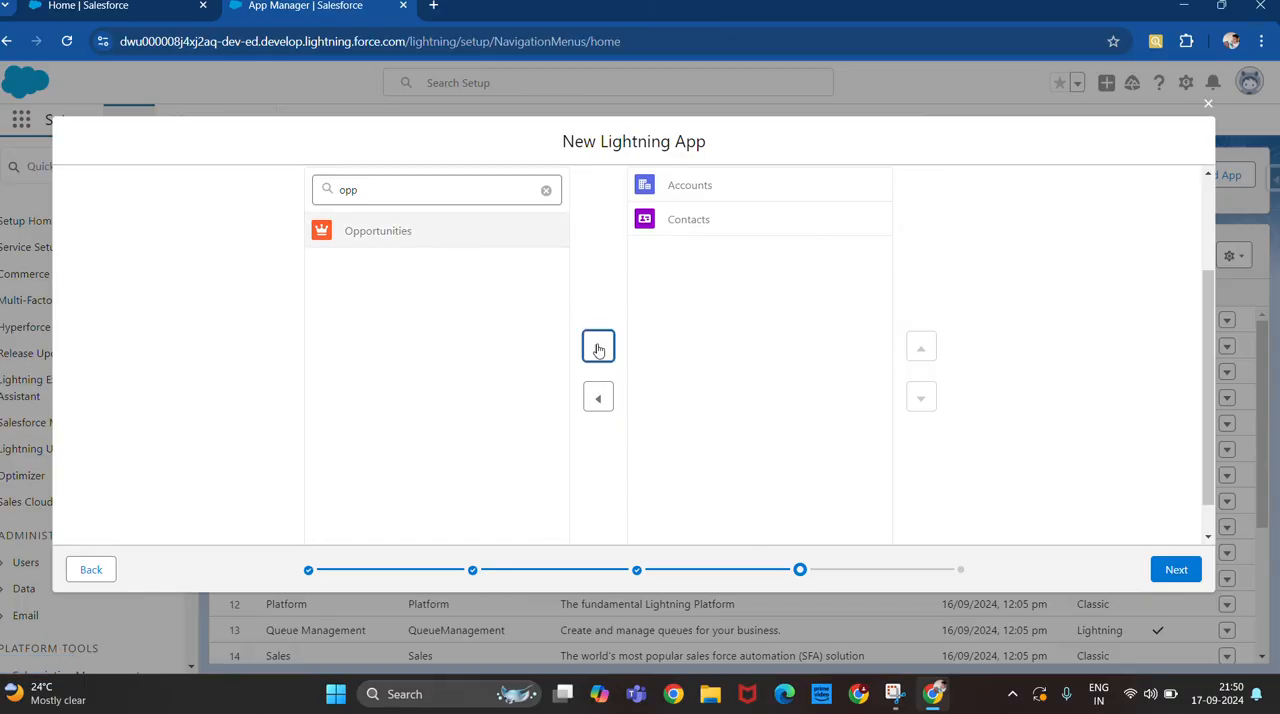
# Filter the available items by "case" and add Cases to the selected navigation items.
pyautogui.click(546, 192)
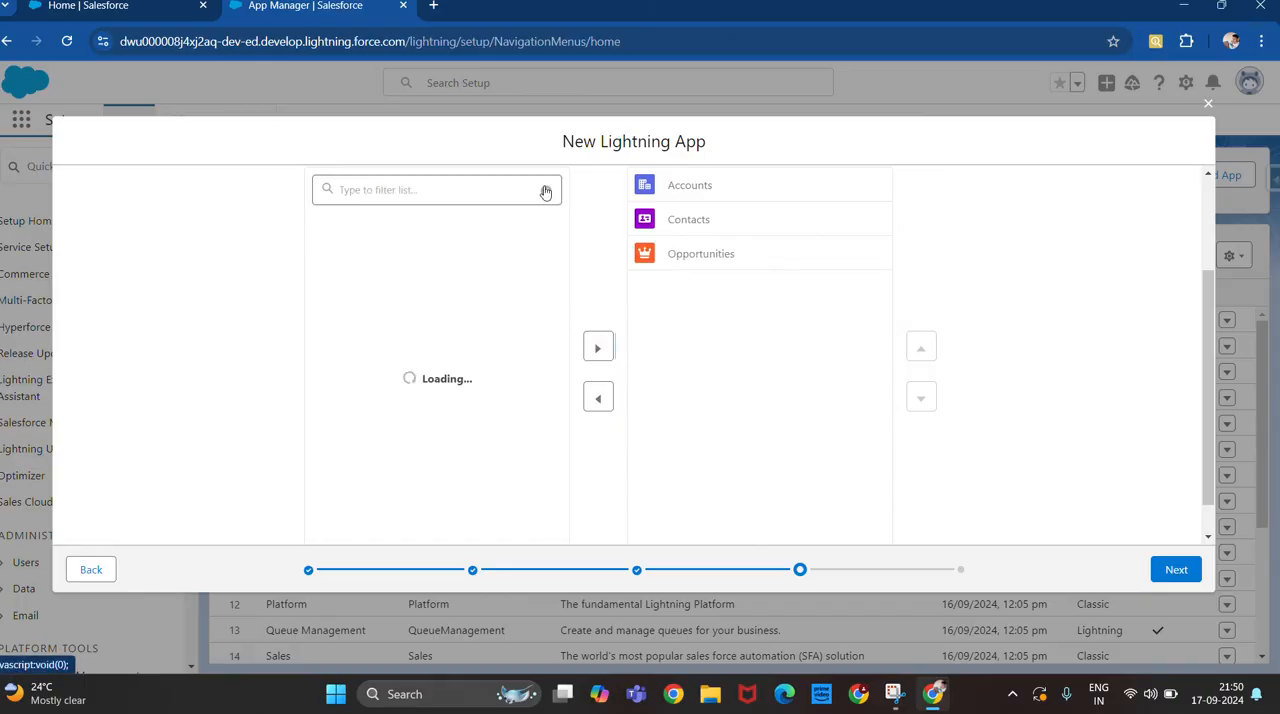
pyautogui.click(469, 192)
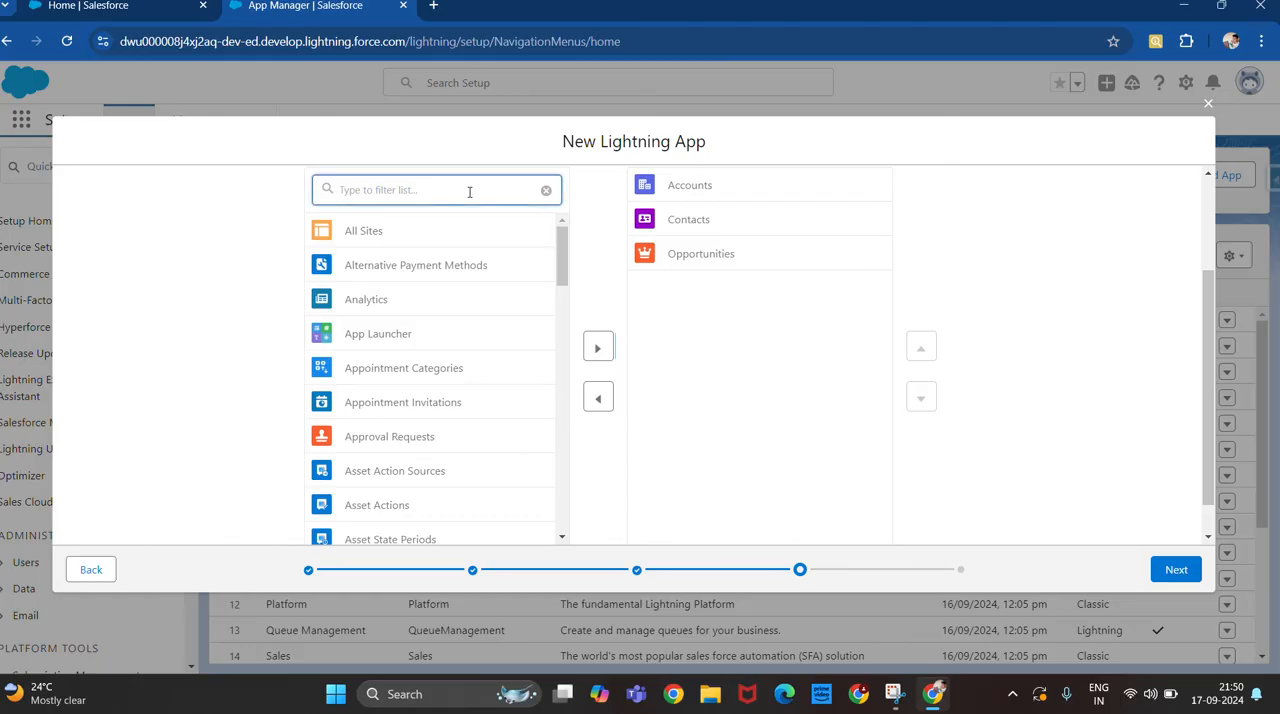
pyautogui.write('case')
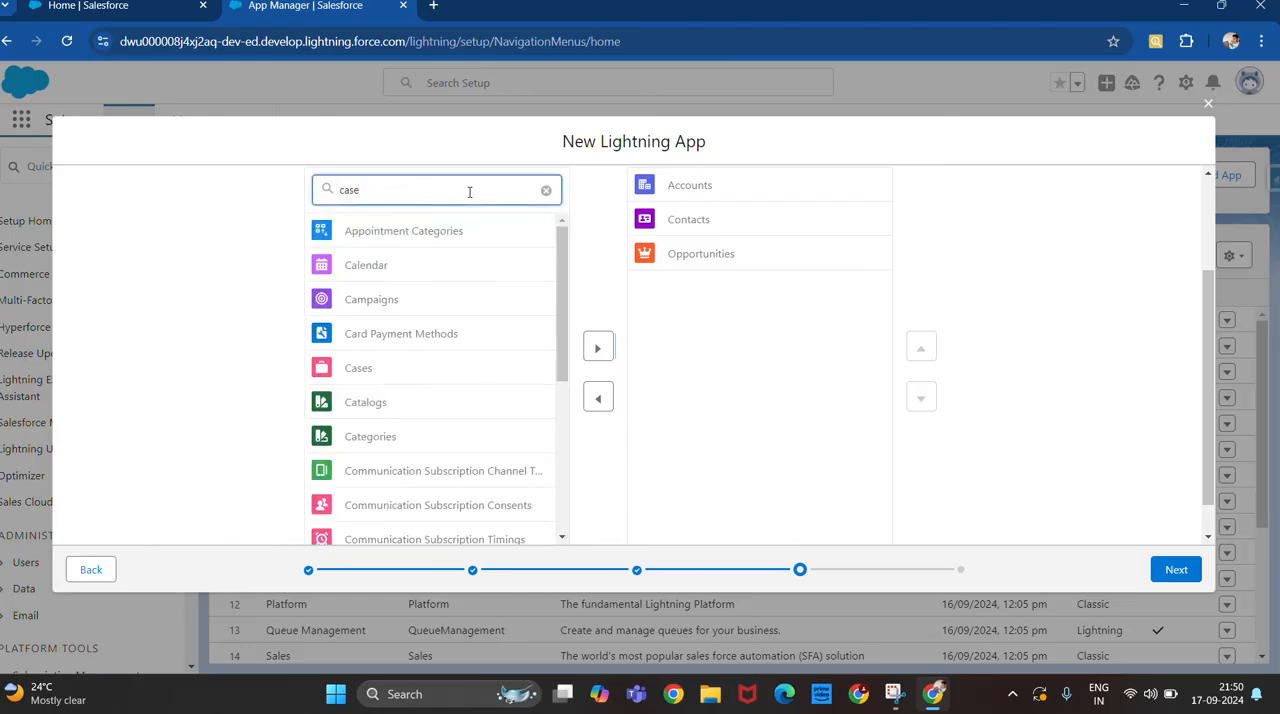
pyautogui.click(386, 376)
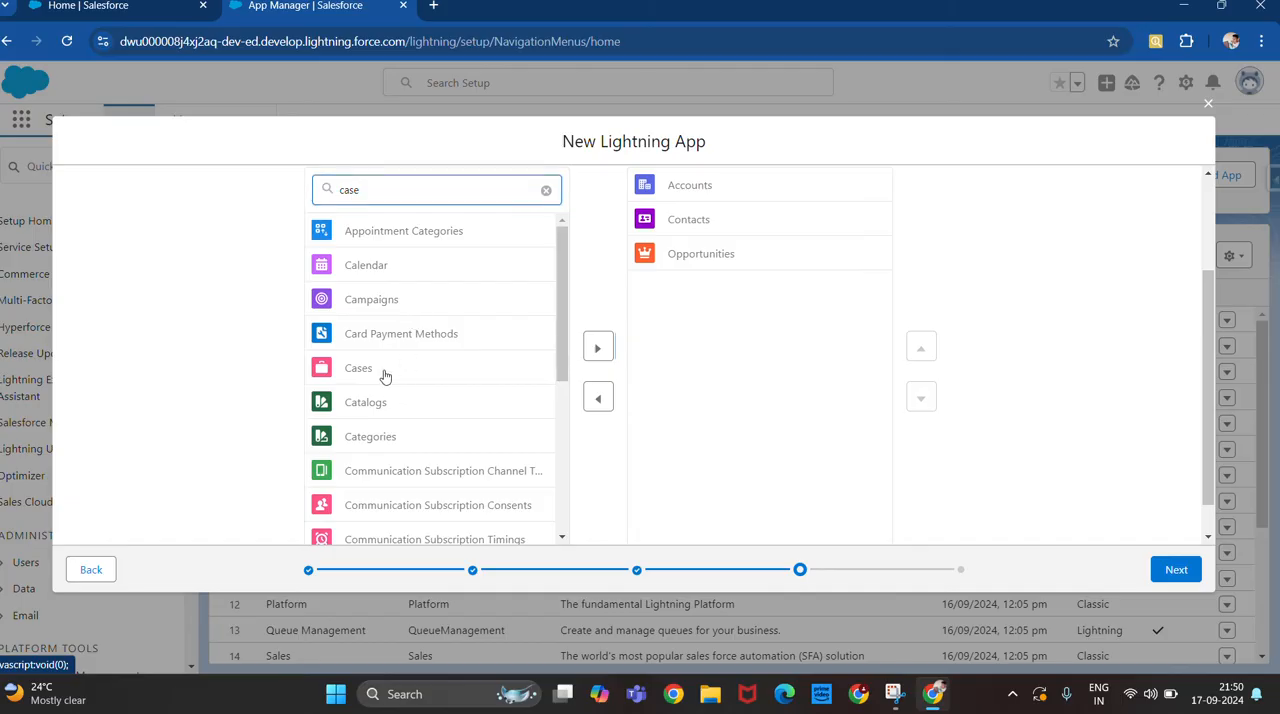
pyautogui.click(598, 348)
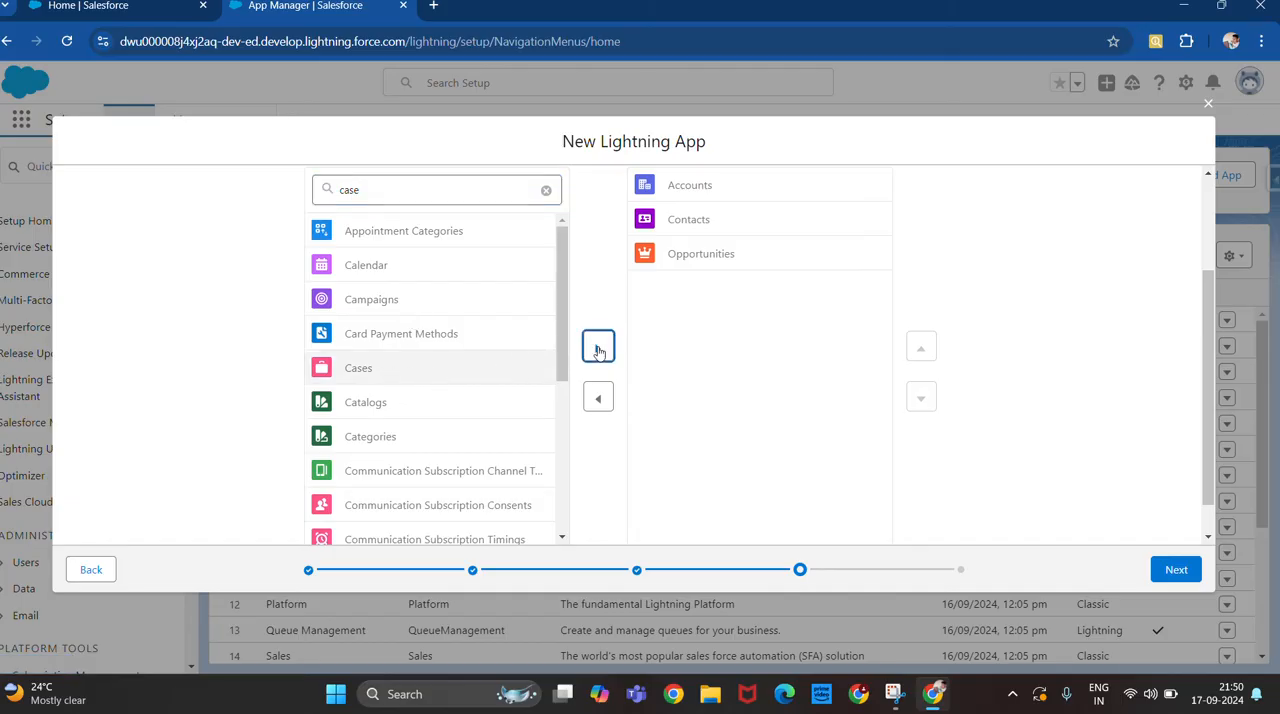
# Find Leads with the filter "lea", add it to the selected navigation items, and proceed to the user profiles.
pyautogui.click(546, 190)
pyautogui.click(436, 186)
pyautogui.write('lea')
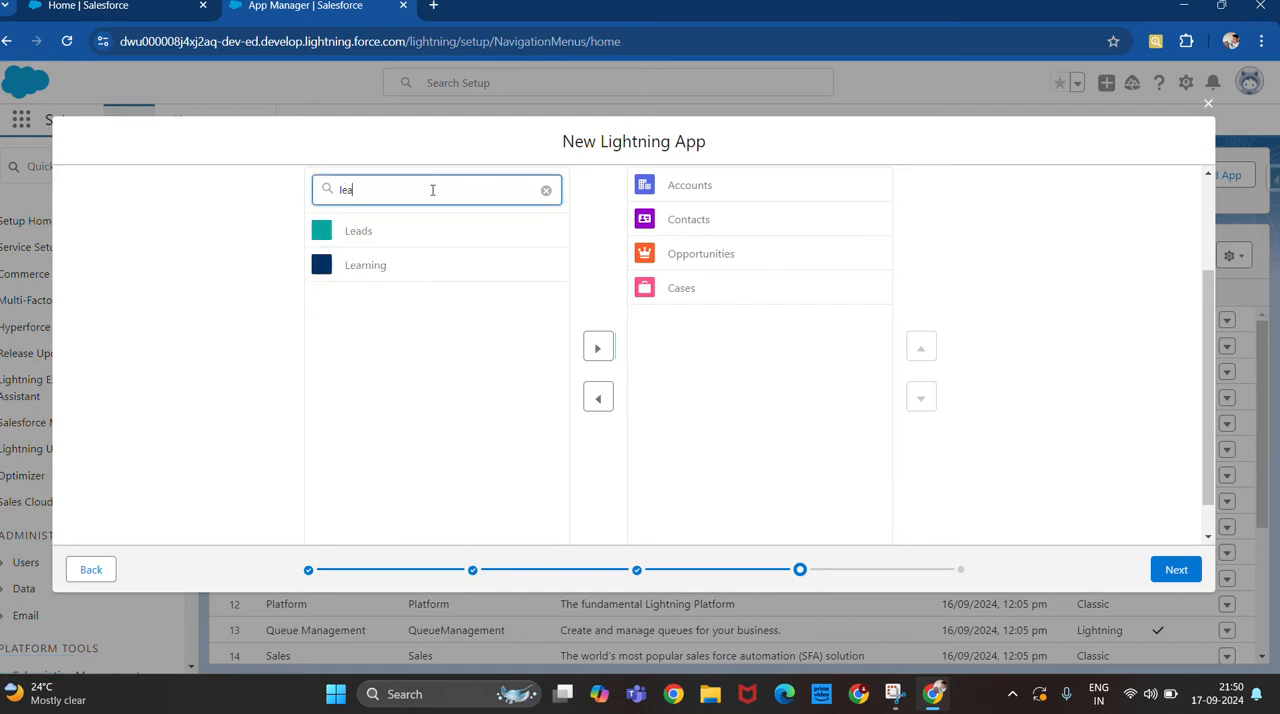
pyautogui.click(408, 233)
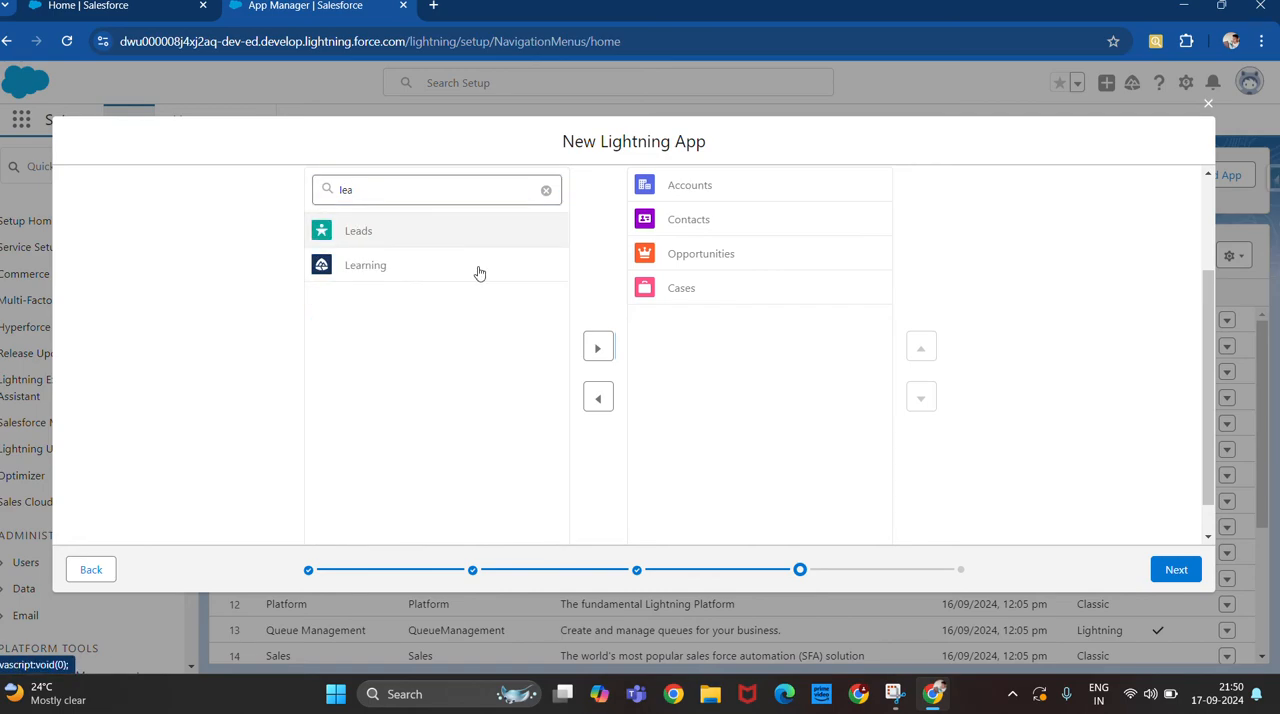
pyautogui.click(598, 348)
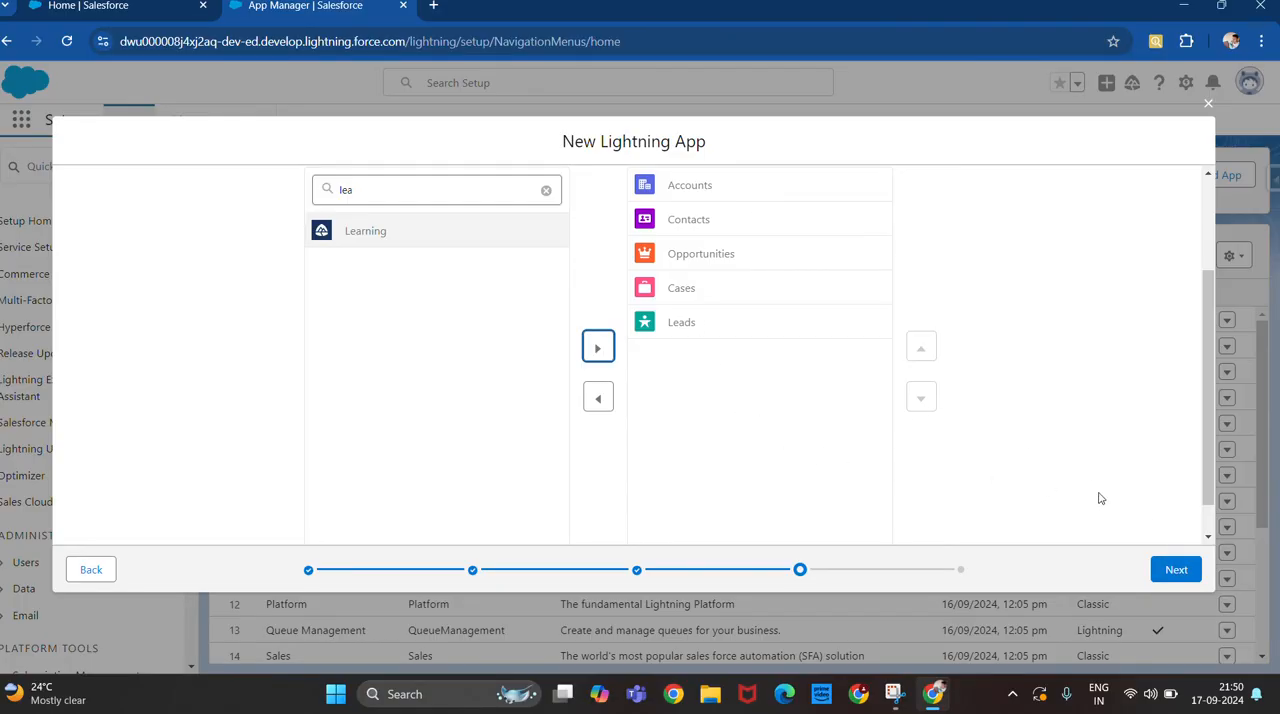
pyautogui.click(1177, 570)
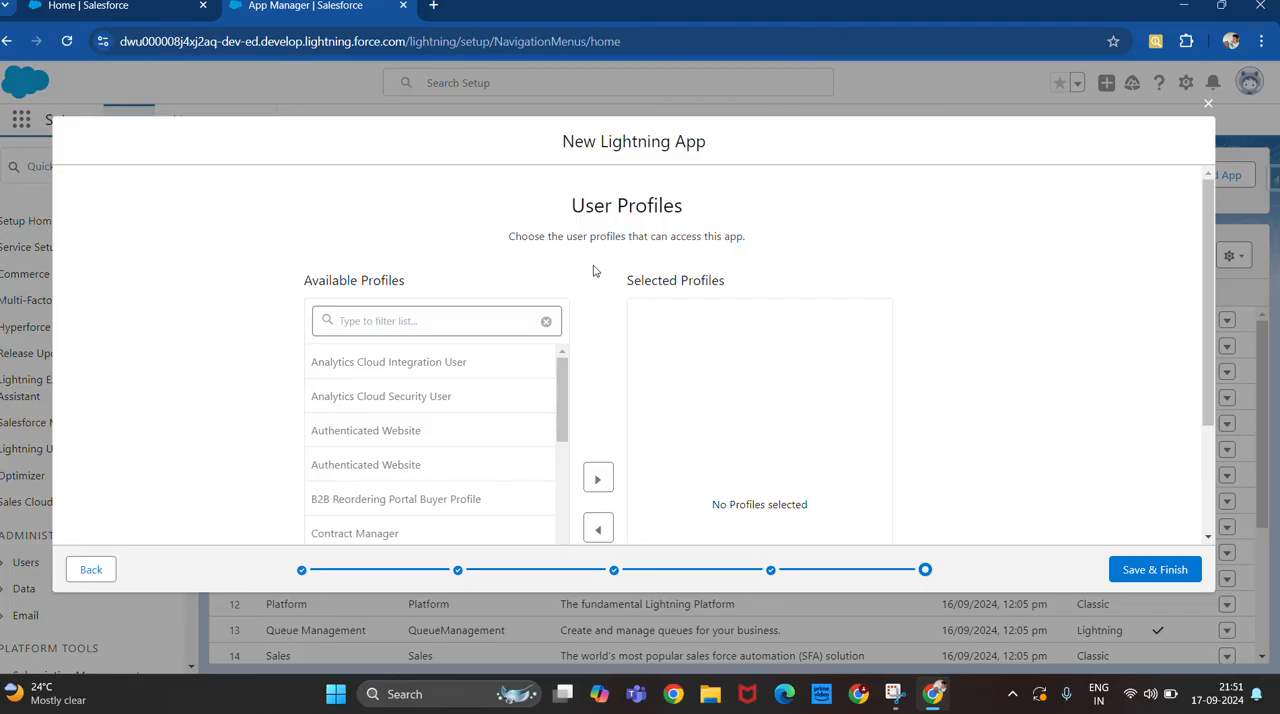
# Filter the available profiles by "sys" and give the System Administrator profile access to the app.
pyautogui.click(458, 317)
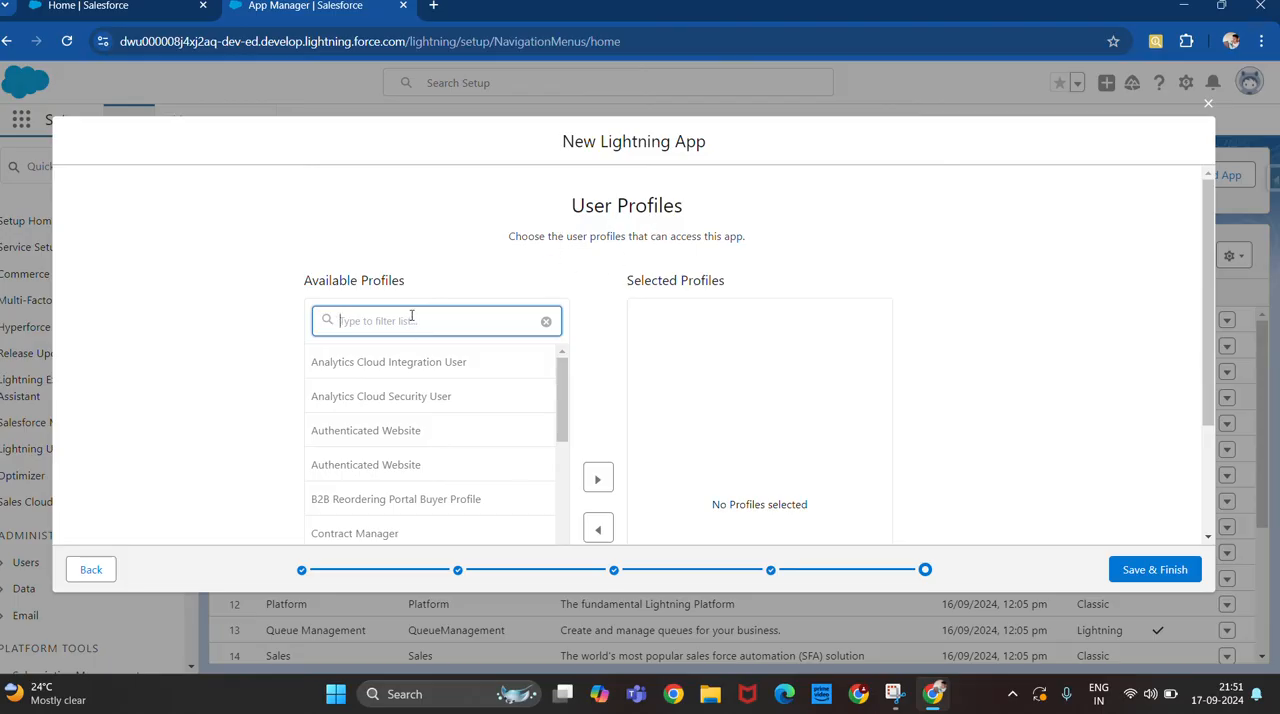
pyautogui.write('sys')
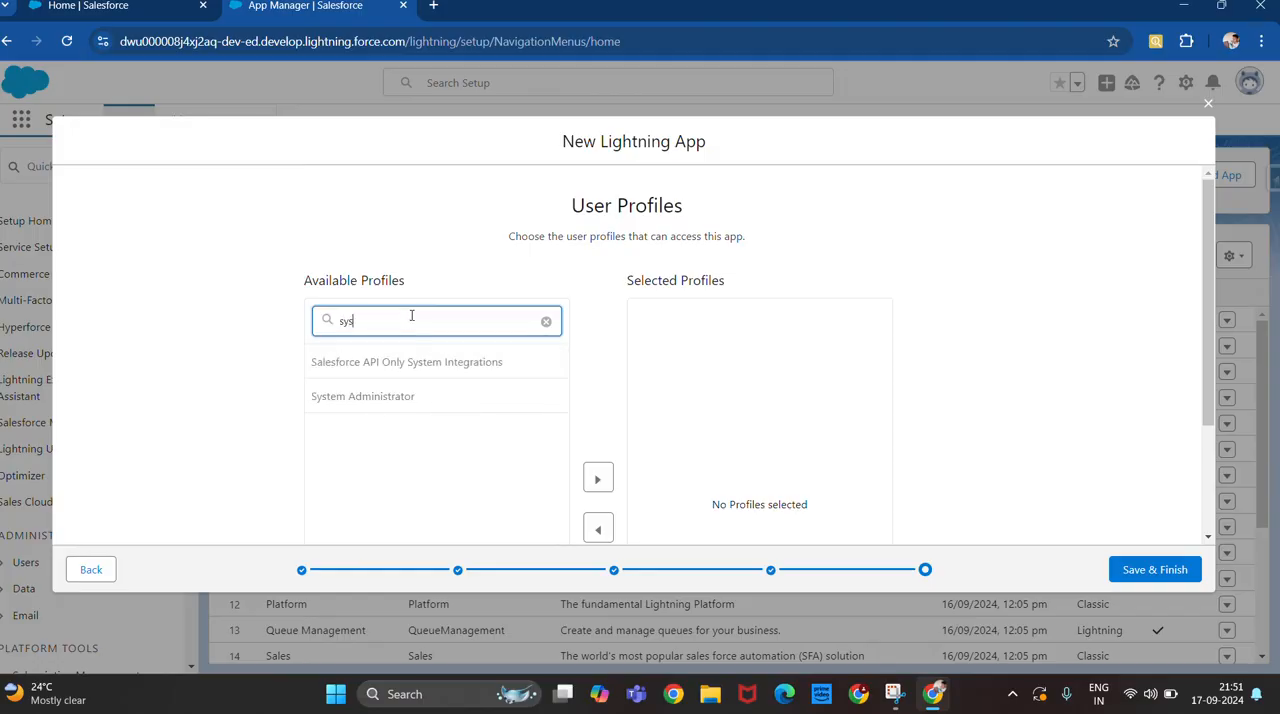
pyautogui.click(360, 404)
pyautogui.scroll(-2, 364, 406)
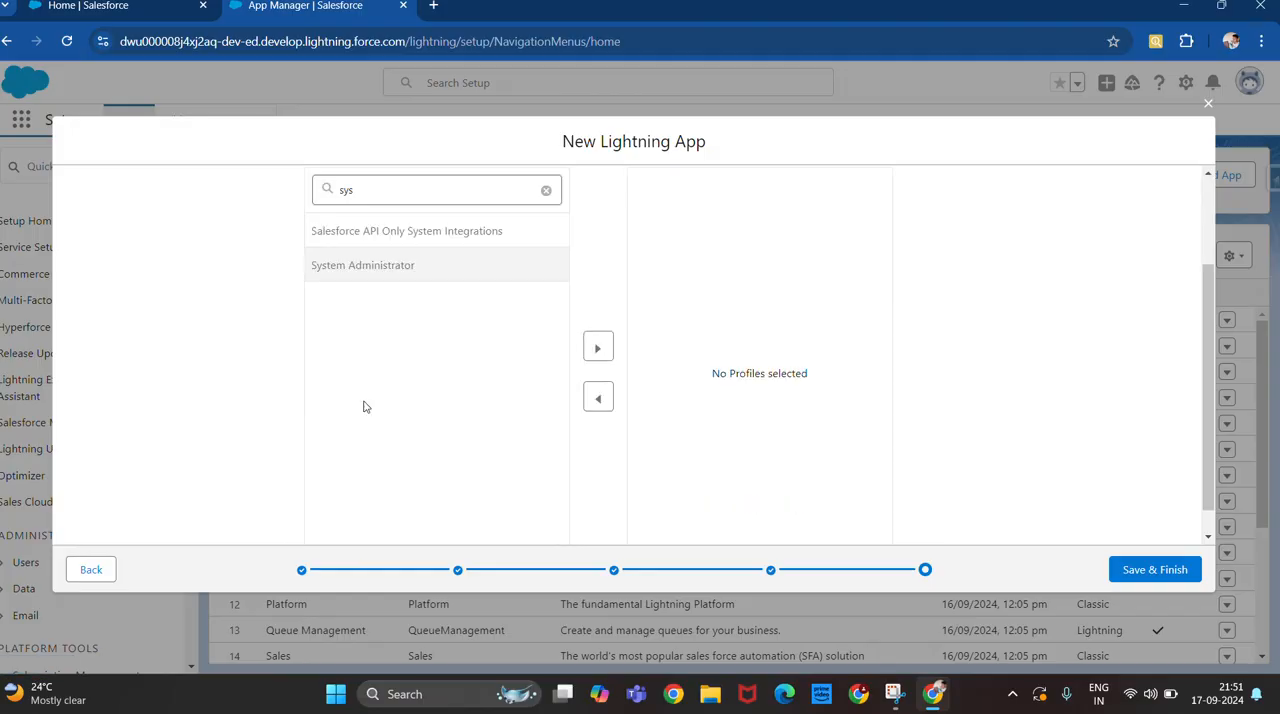
pyautogui.click(597, 347)
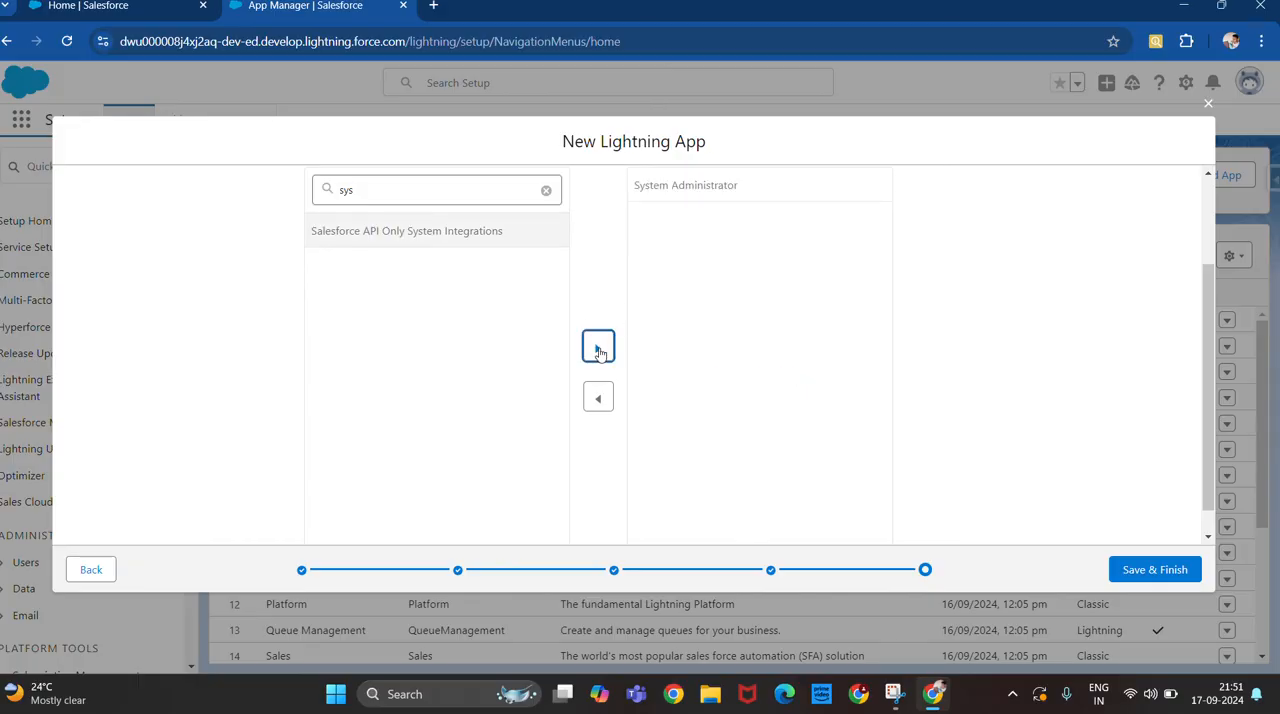
pyautogui.click(598, 350)
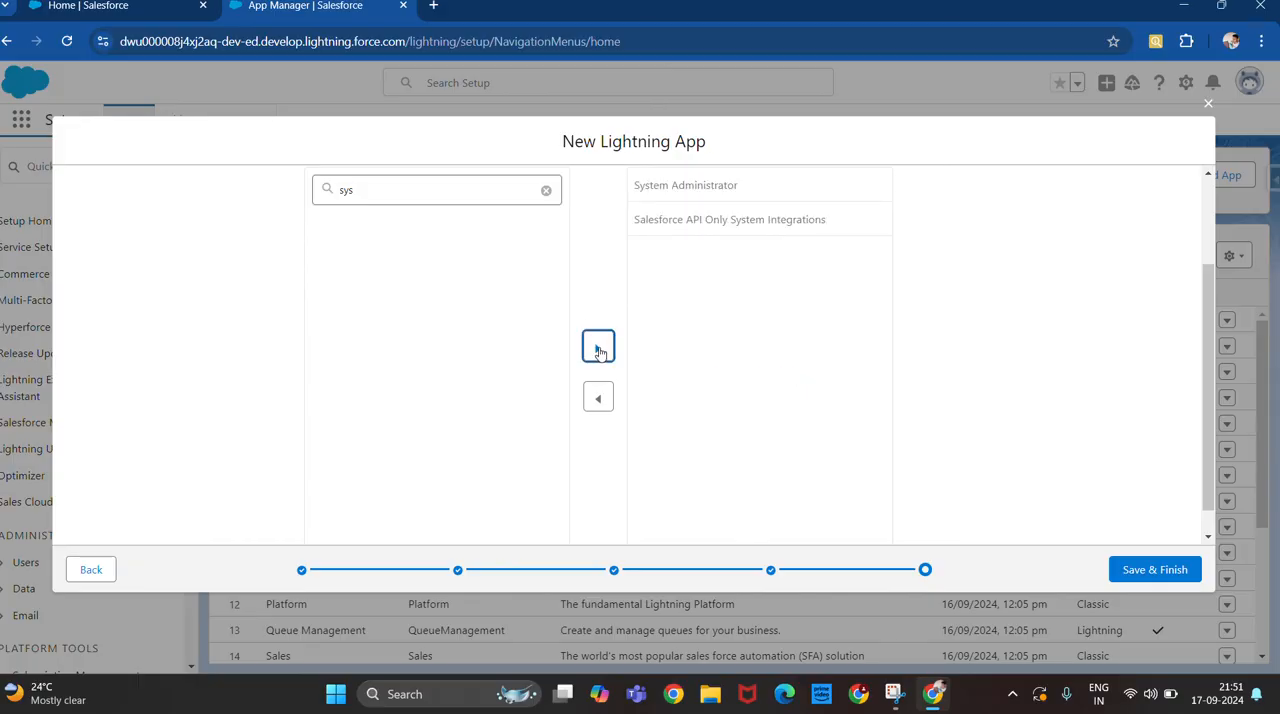
pyautogui.click(677, 229)
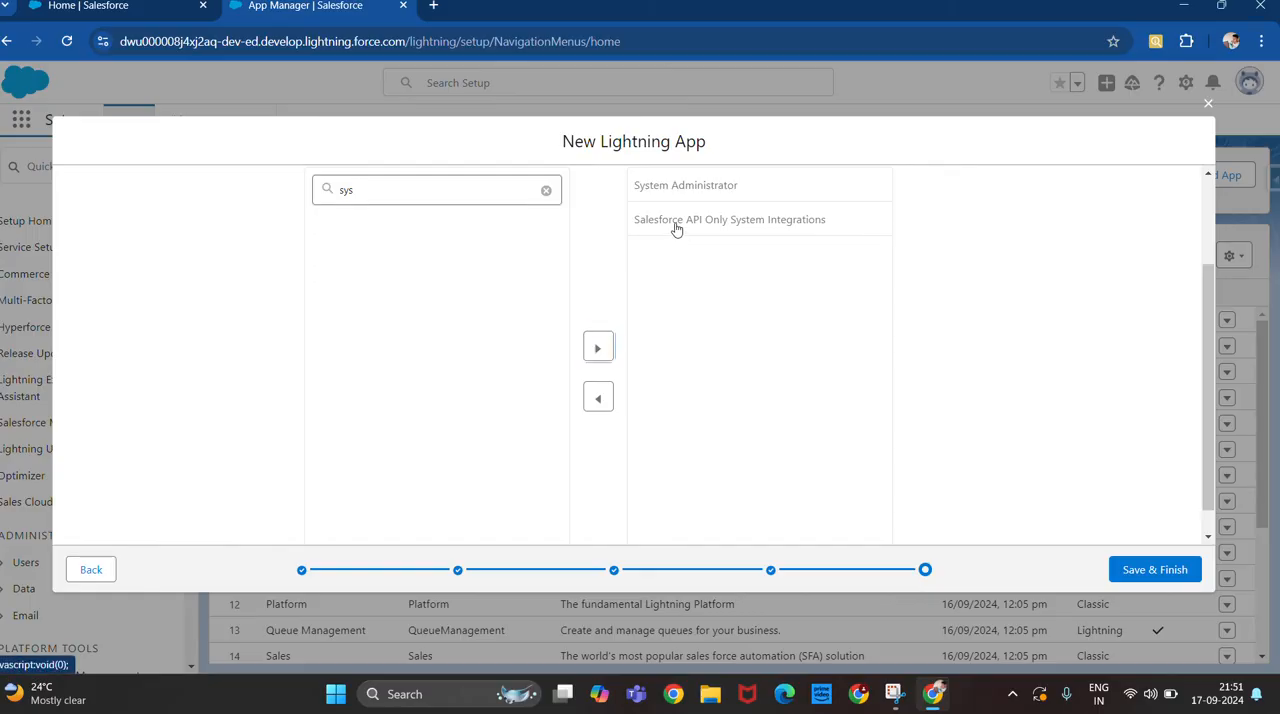
pyautogui.click(599, 397)
# Save the new Lightning app and finish the setup wizard.
pyautogui.scroll(1, 610, 304)
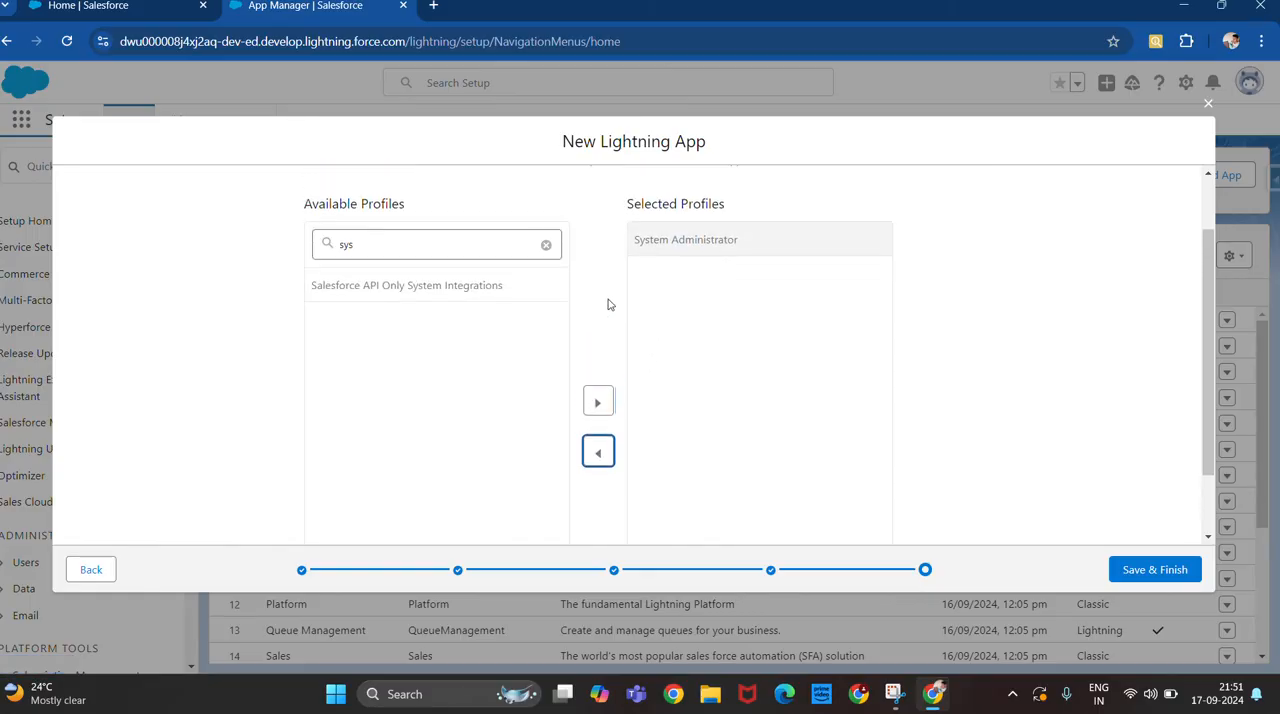
pyautogui.scroll(1, 610, 304)
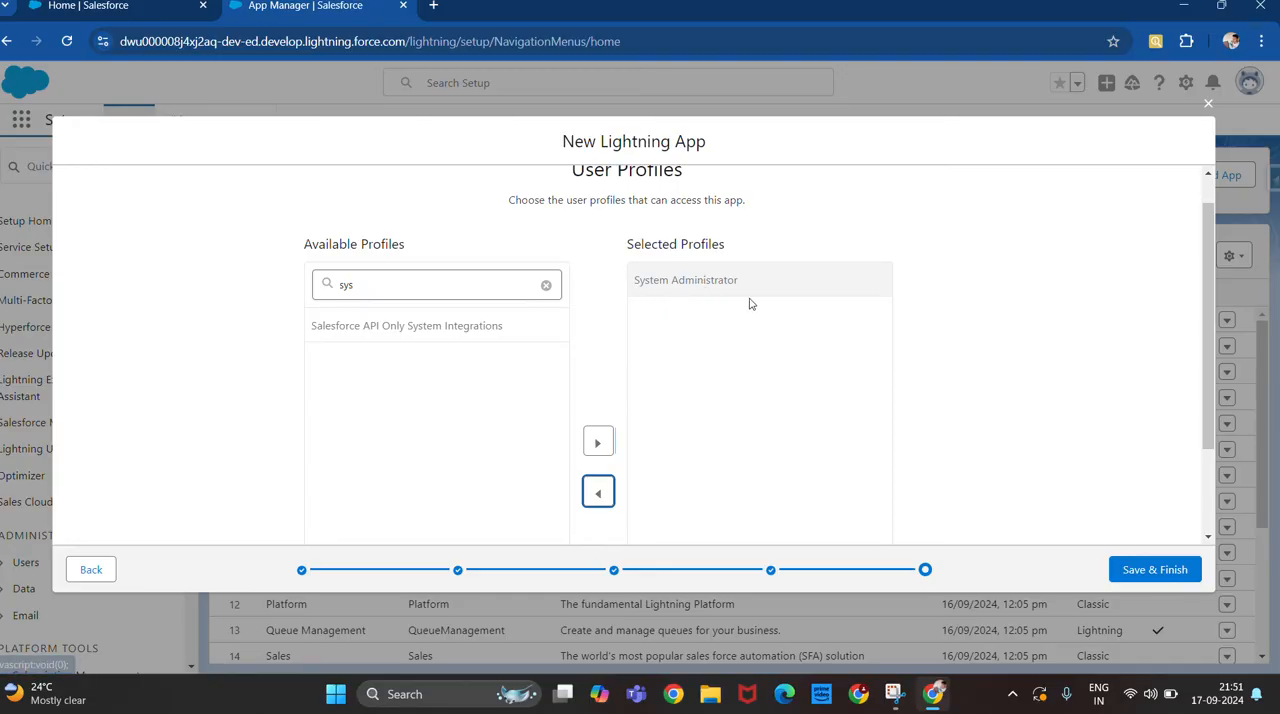
pyautogui.click(1157, 572)
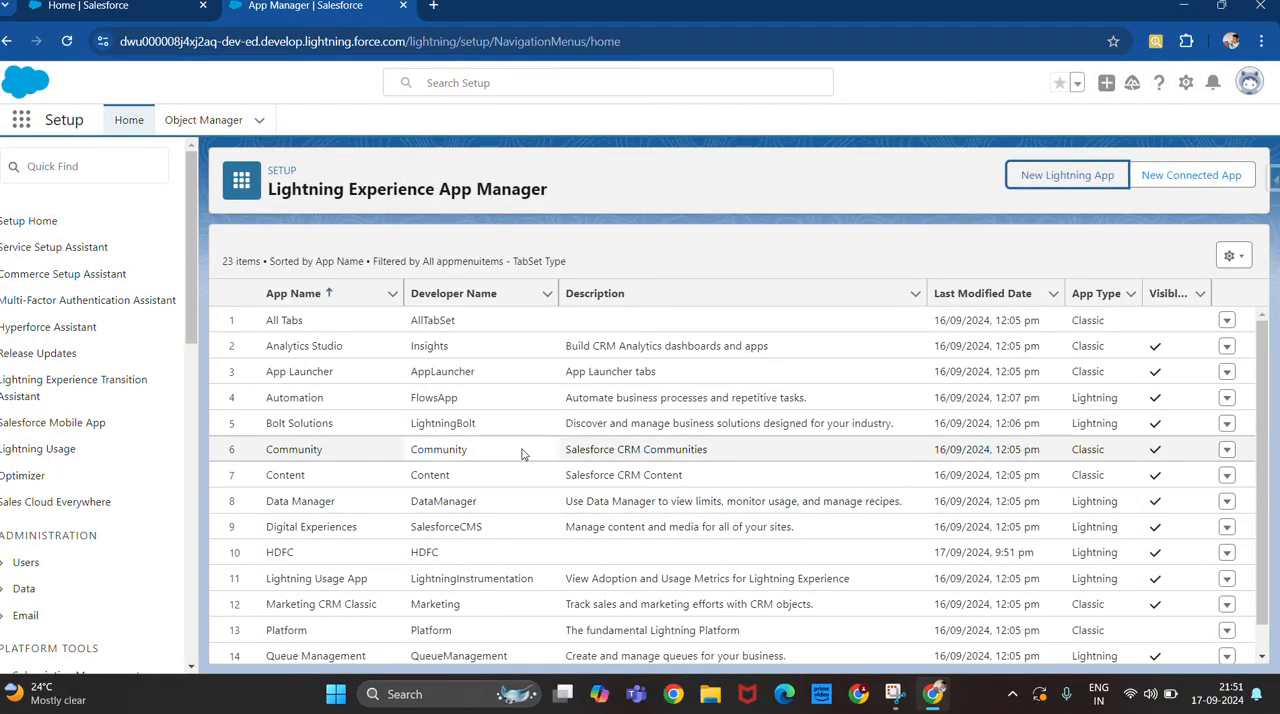
# Check which row actions App Manager offers for the HDFC app and for the Digital Experiences app.
pyautogui.scroll(-1, 450, 470)
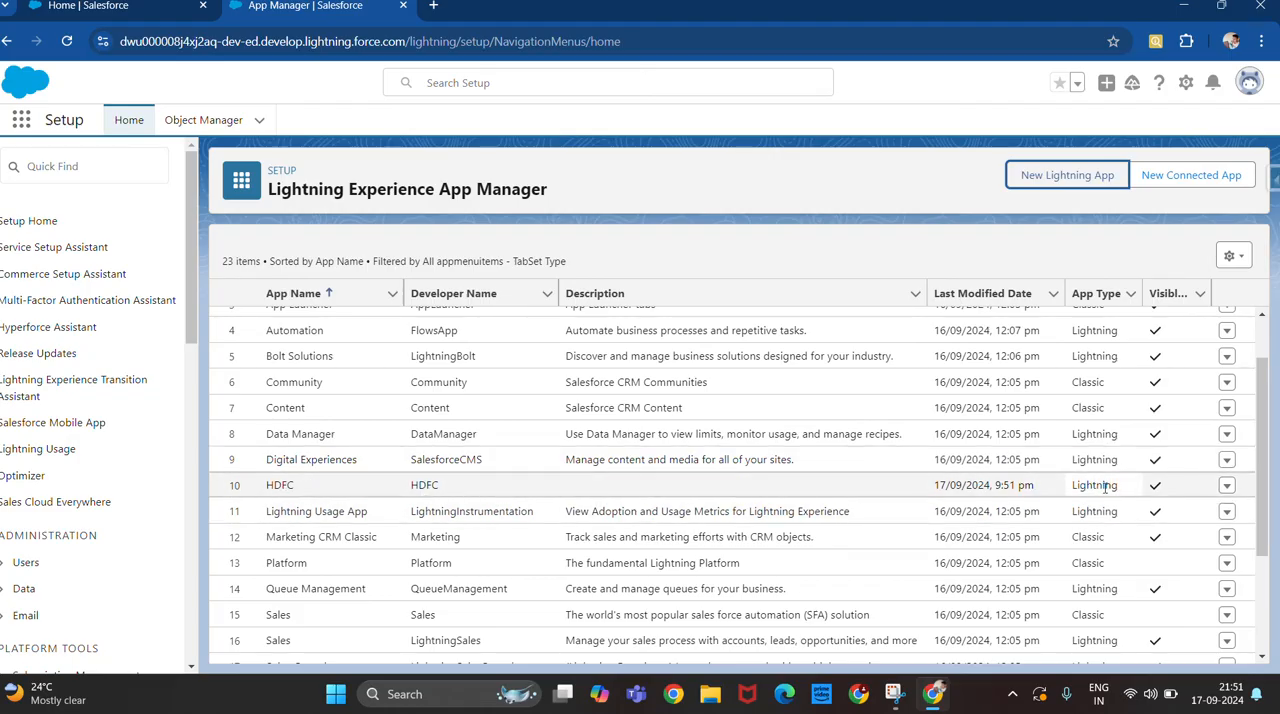
pyautogui.click(1227, 486)
pyautogui.click(1227, 486)
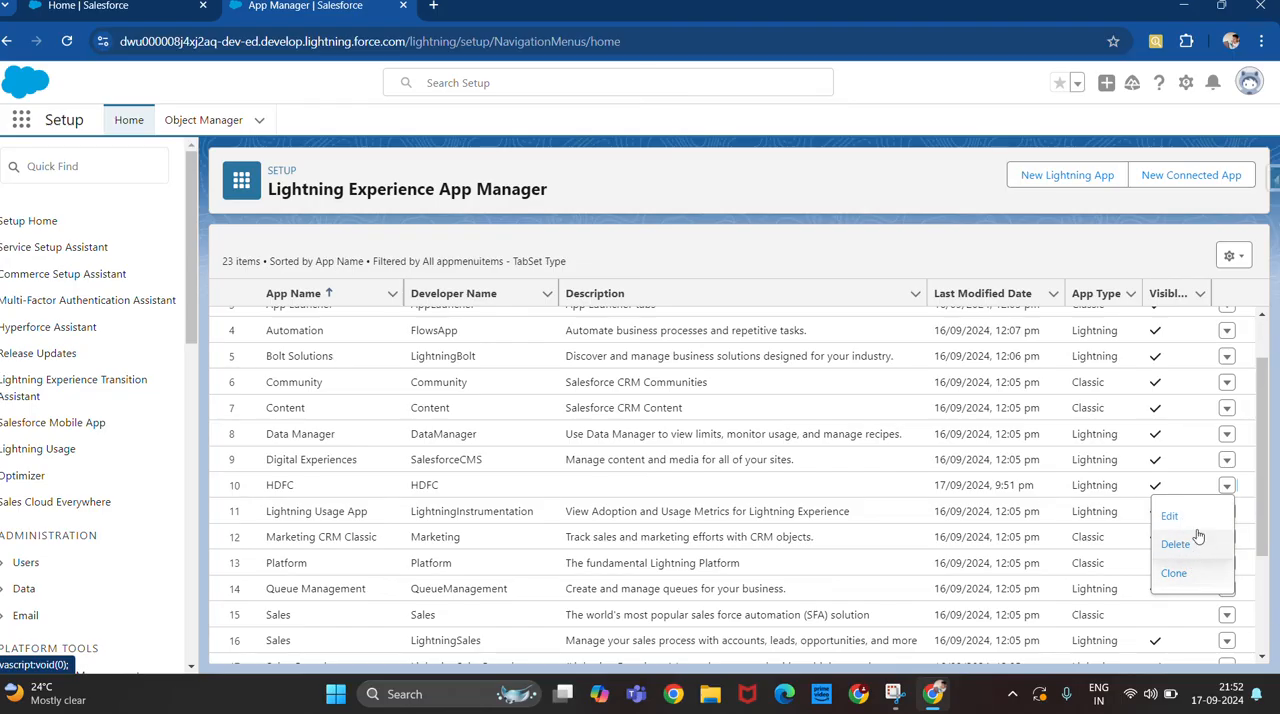
pyautogui.click(1229, 460)
pyautogui.click(1229, 460)
pyautogui.click(1229, 460)
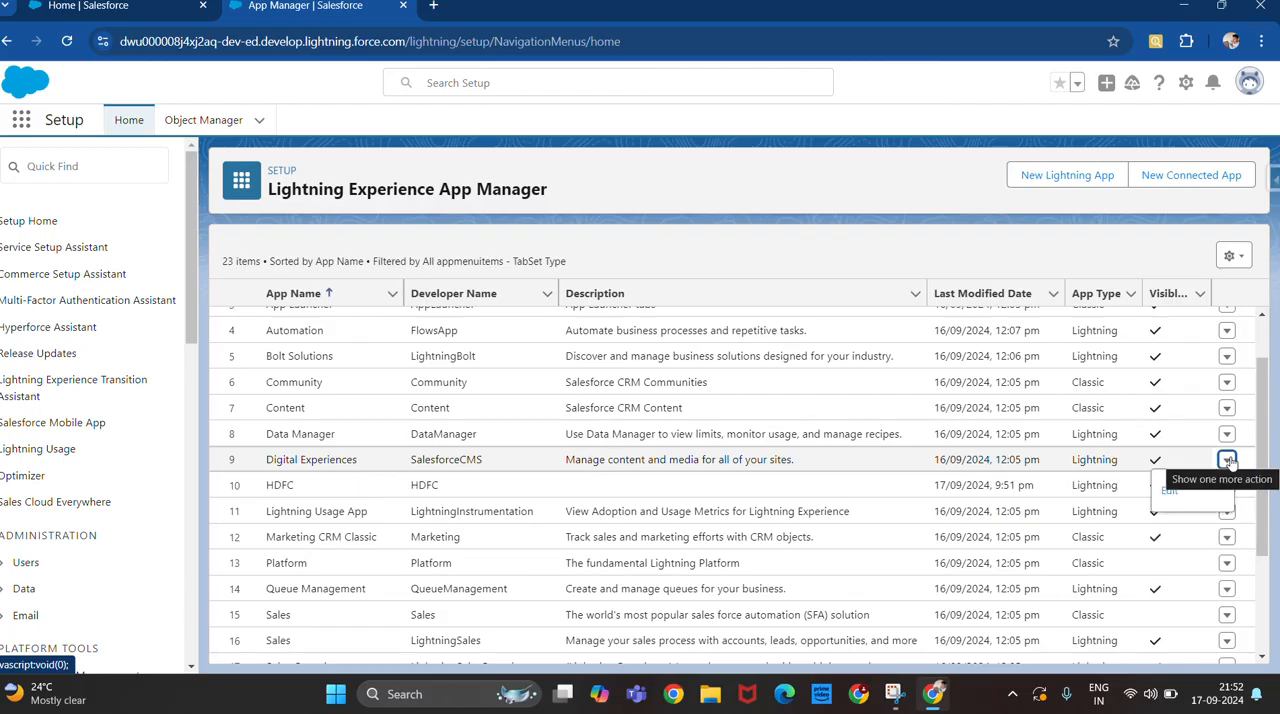
pyautogui.click(1229, 460)
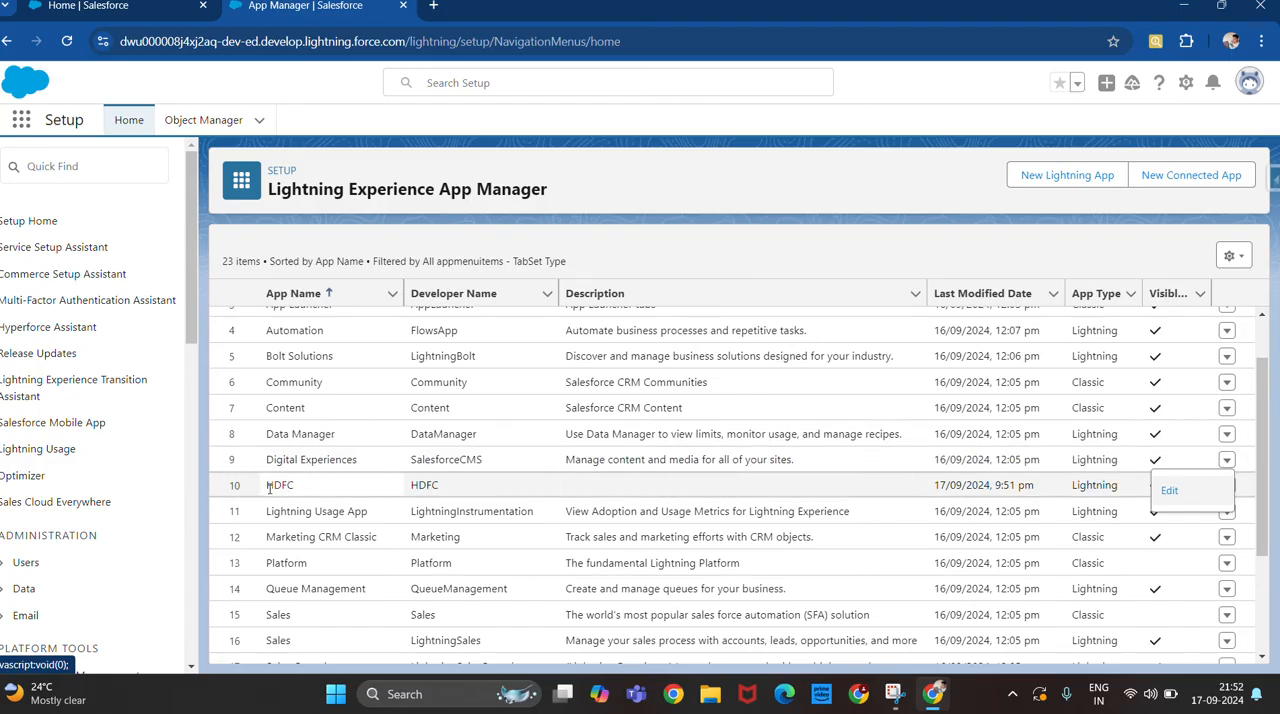
# Search the available apps for "Hd", open the HDFC app, and dismiss the tip about pinned list views.
pyautogui.click(20, 122)
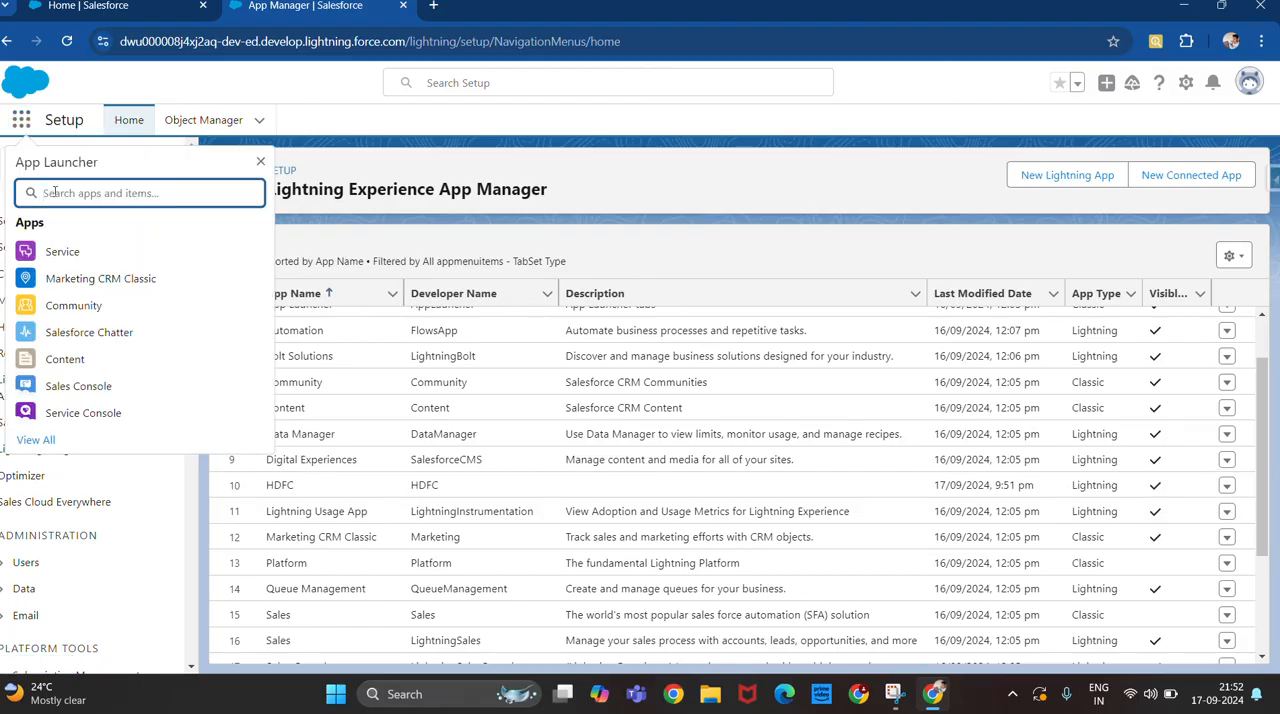
pyautogui.write('Hd')
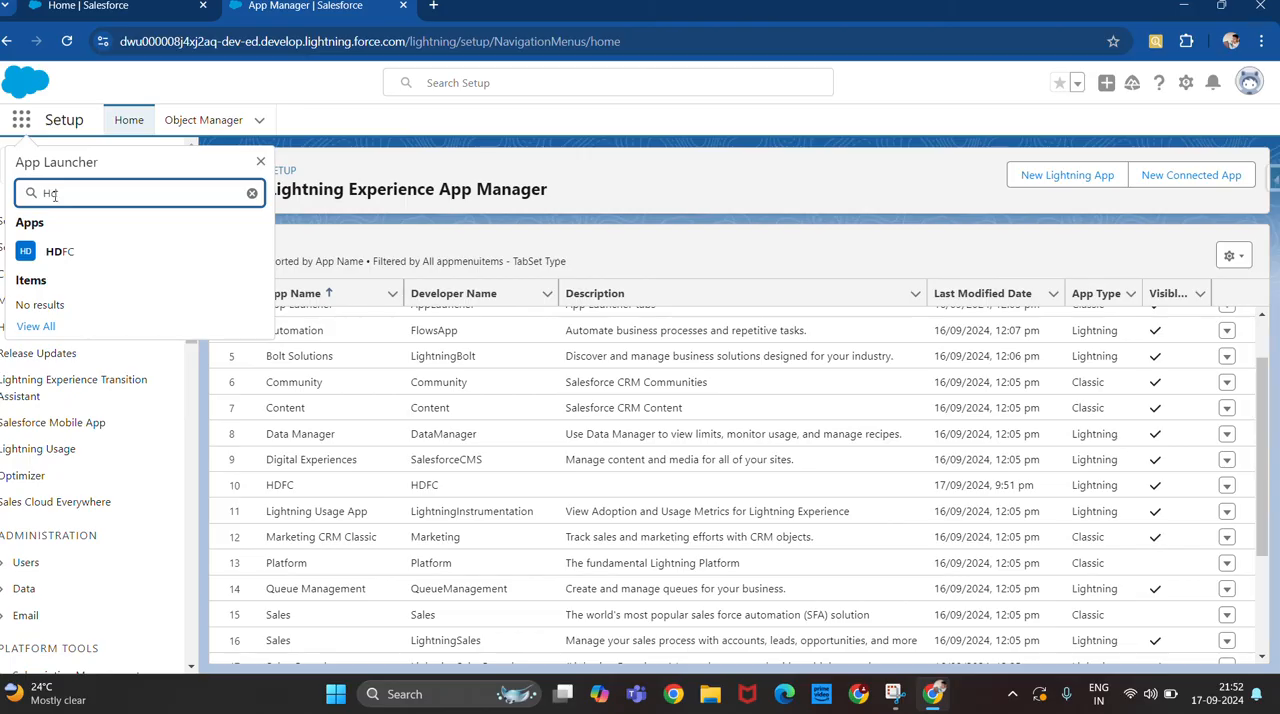
pyautogui.click(58, 259)
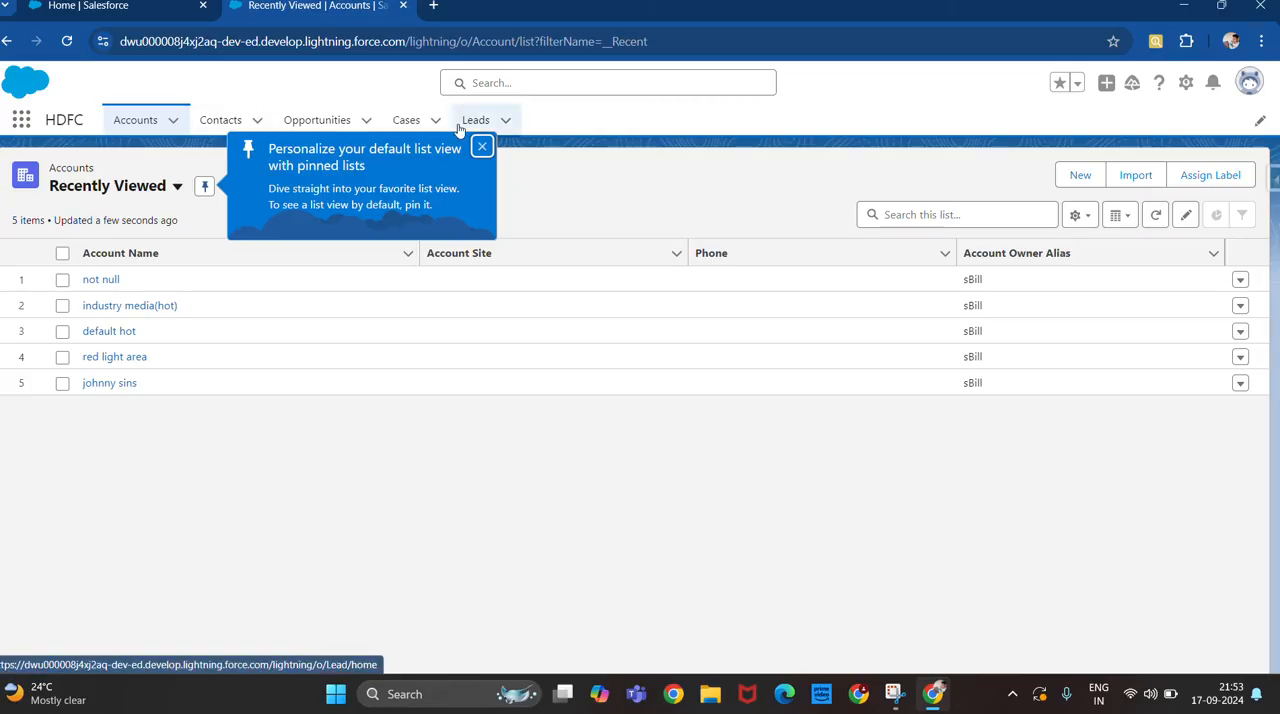
pyautogui.click(482, 147)
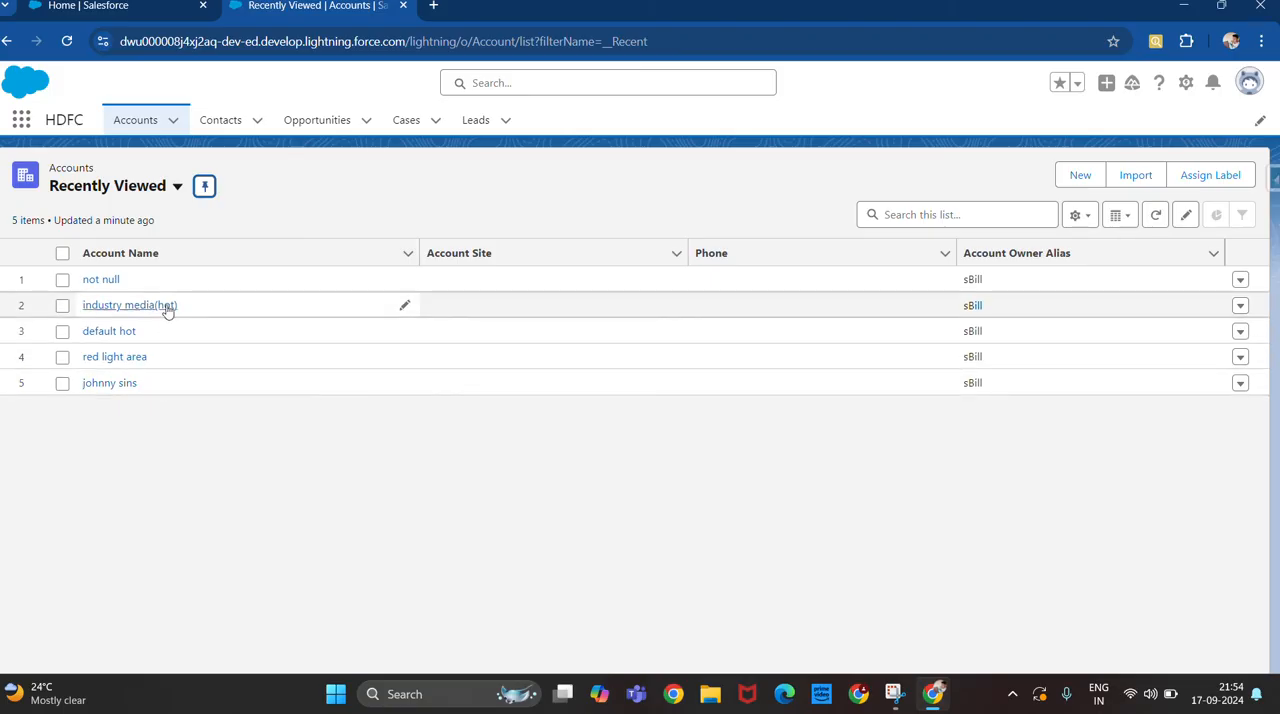
# Review the detail fields of the "not null" account and return to the list of recently viewed accounts.
pyautogui.click(104, 284)
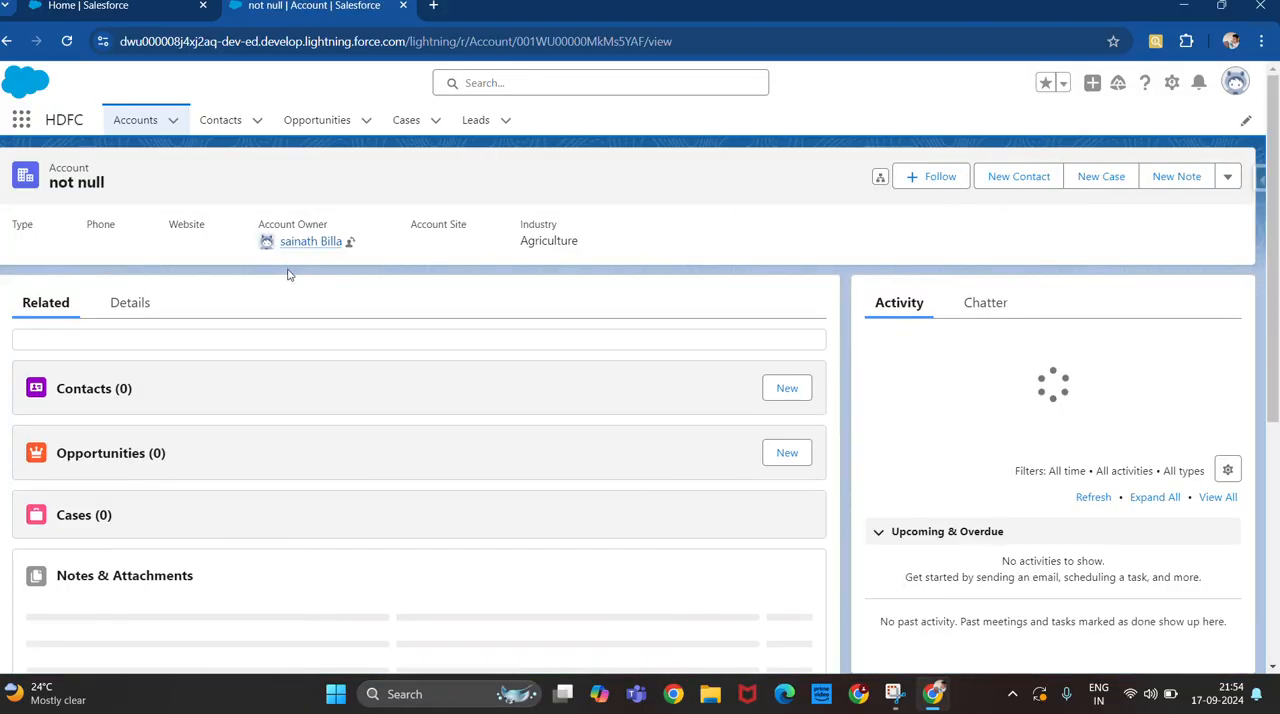
pyautogui.click(128, 303)
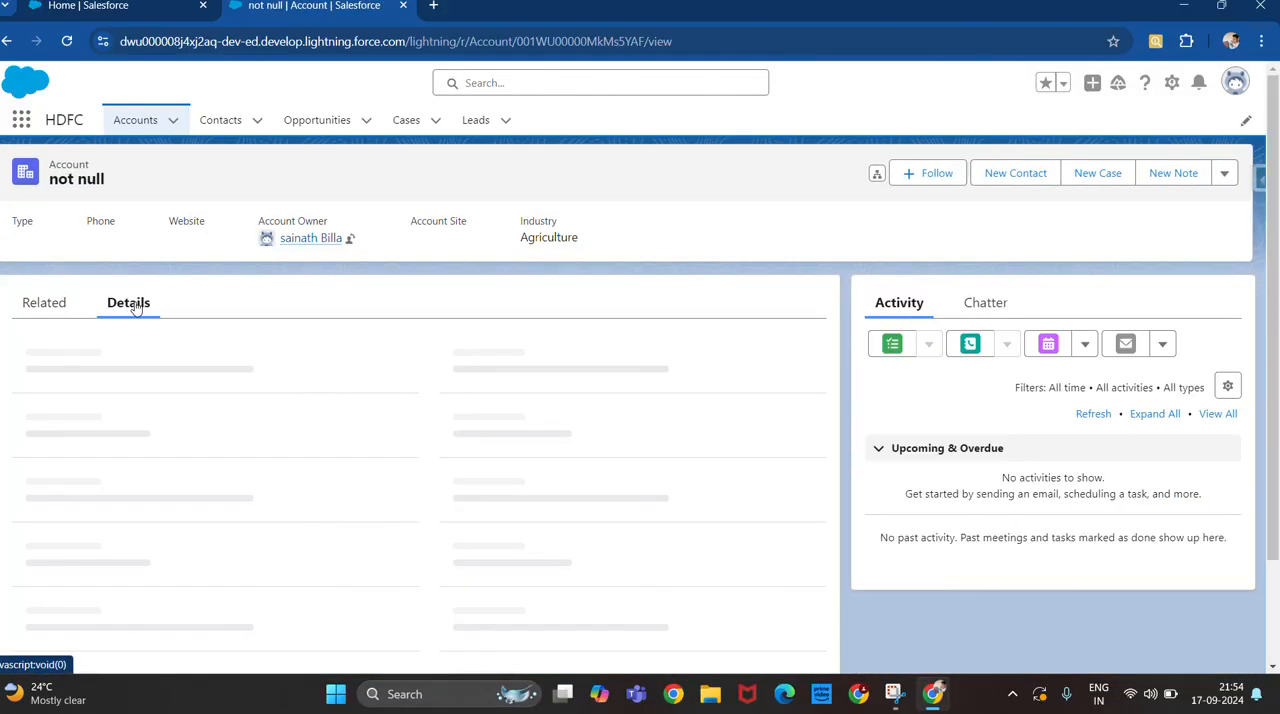
pyautogui.scroll(-1, 184, 382)
pyautogui.scroll(-3, 184, 382)
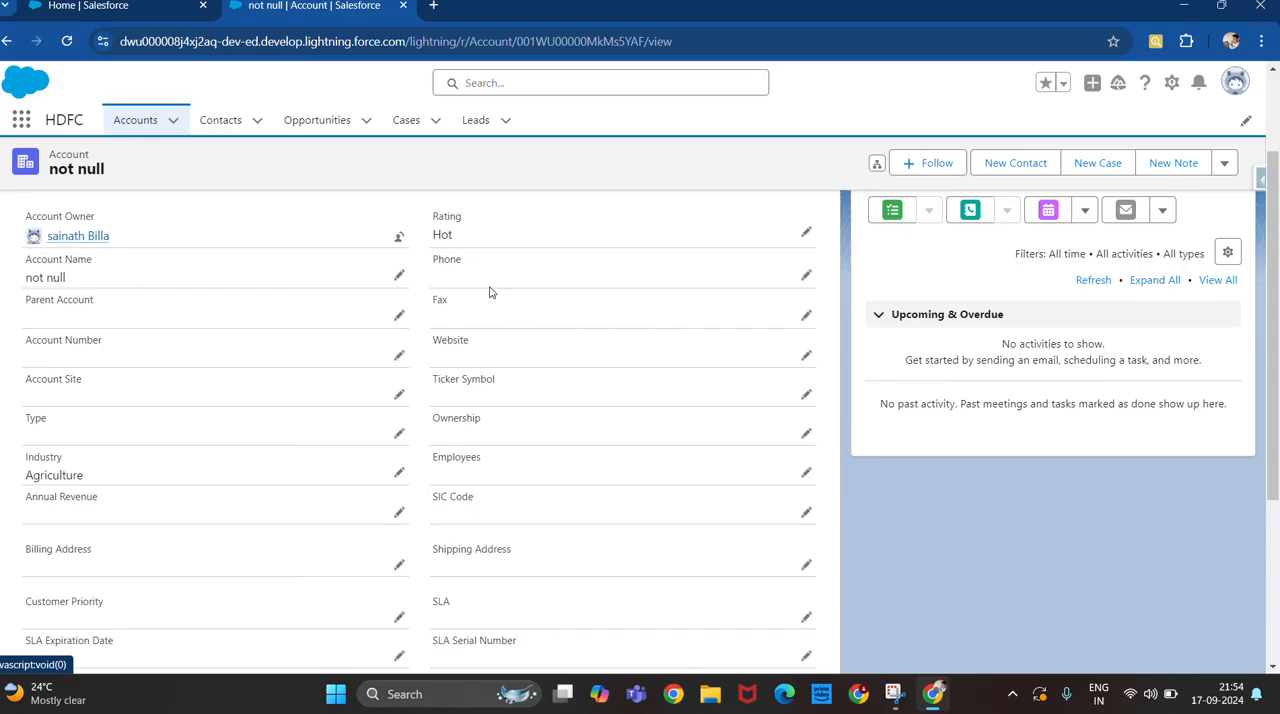
pyautogui.click(156, 123)
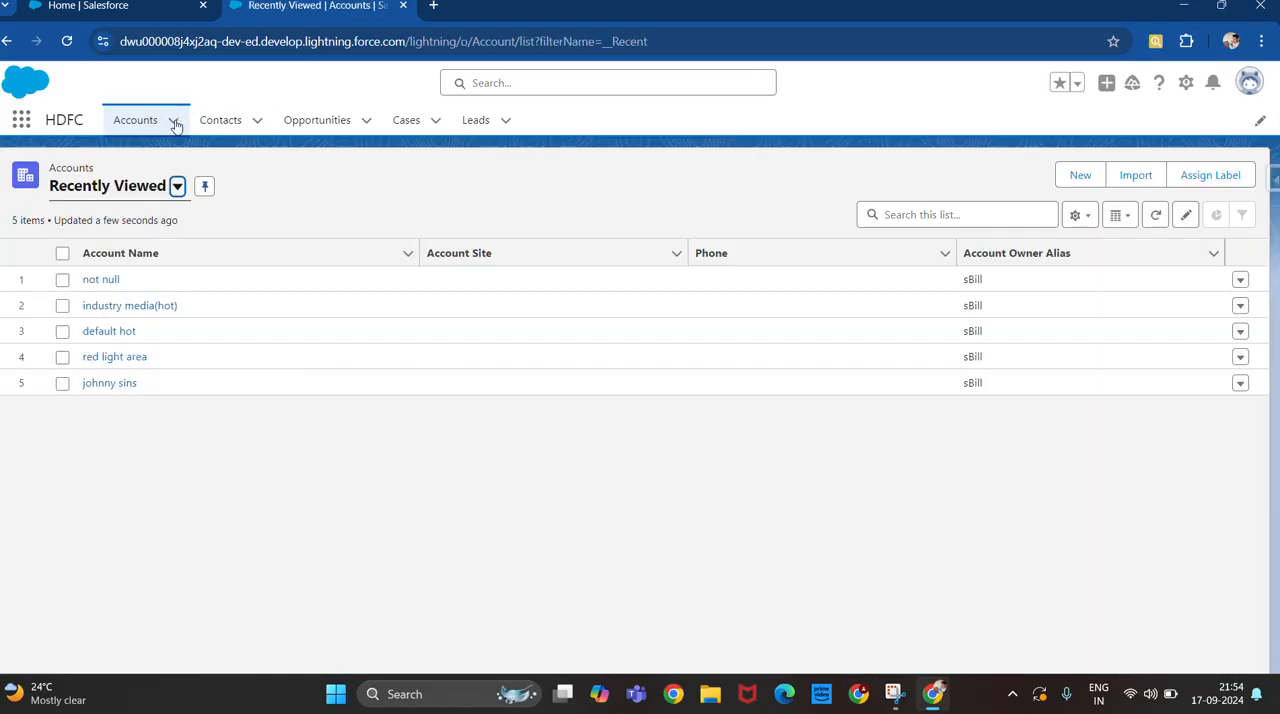
# Start a new account from the Accounts shortcuts, review its Rating choices and other fields, and close the form without saving.
pyautogui.click(174, 121)
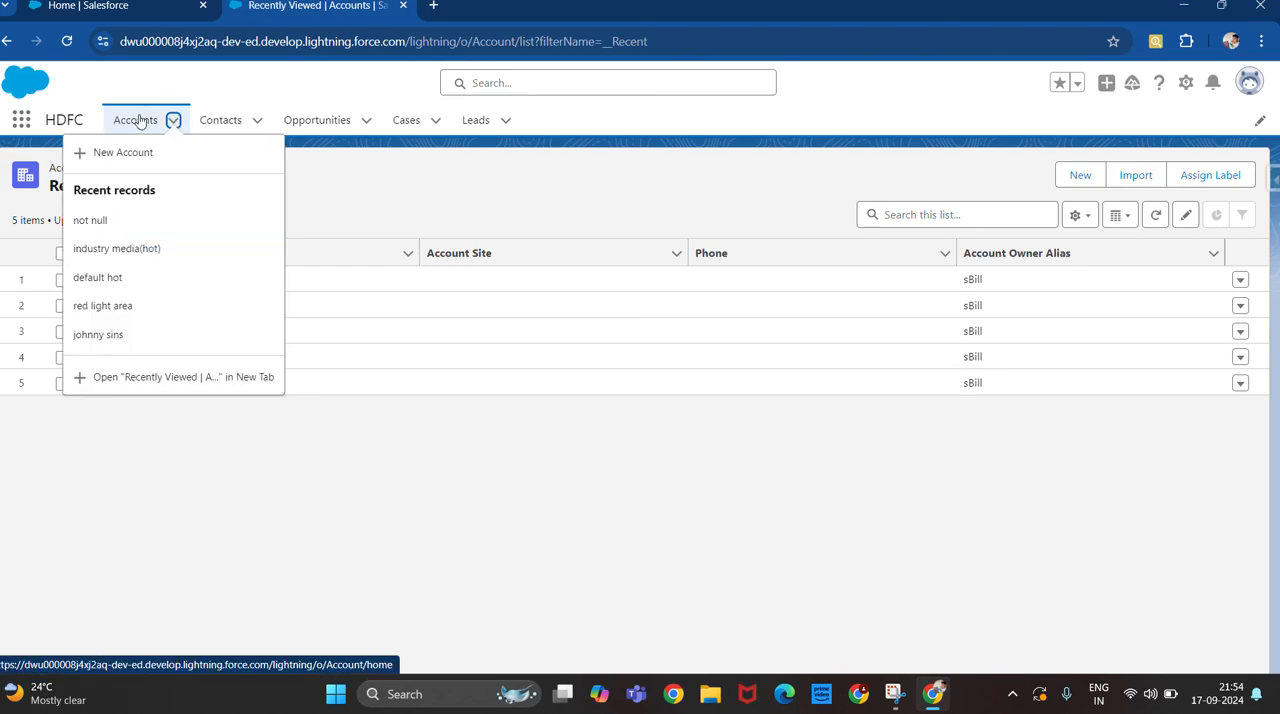
pyautogui.click(90, 96)
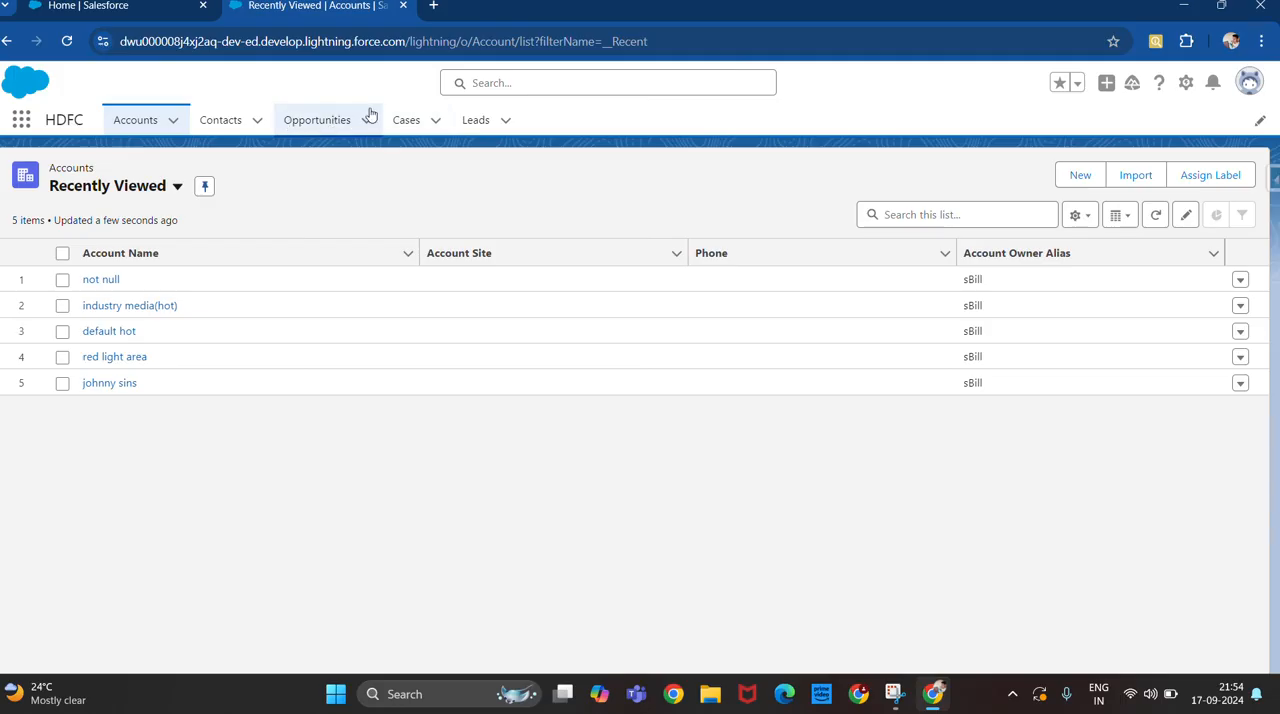
pyautogui.click(174, 122)
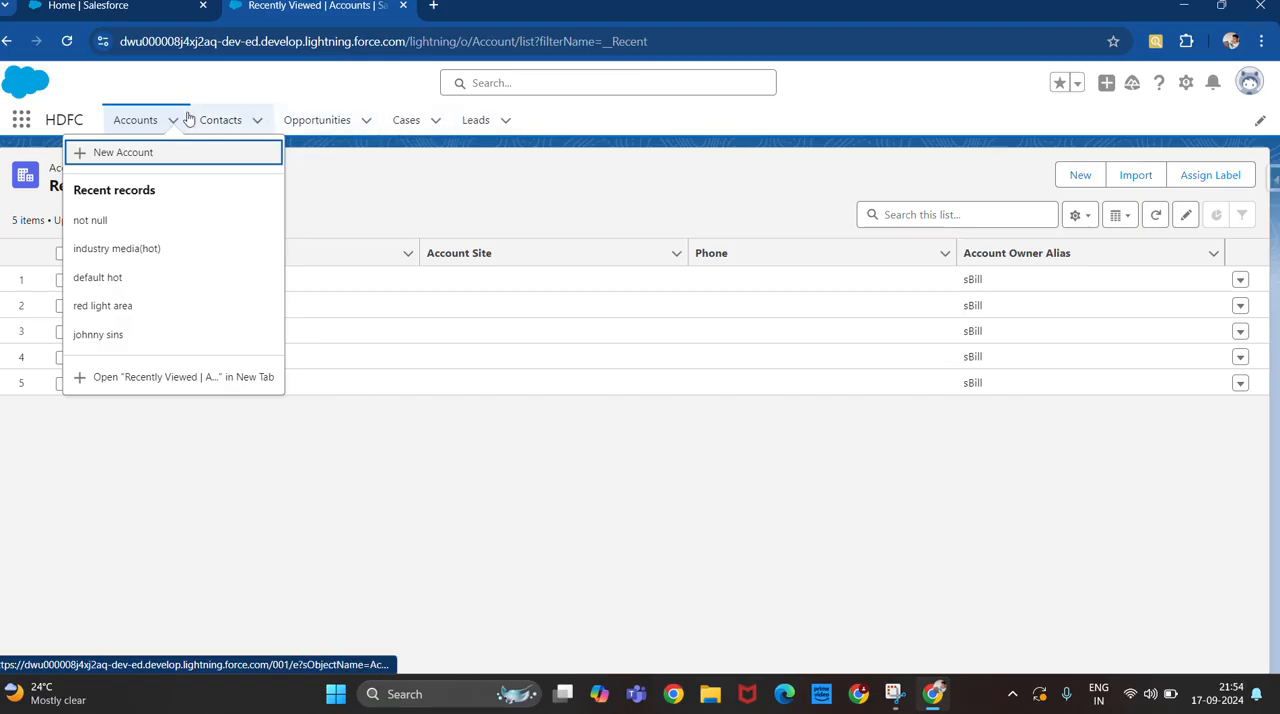
pyautogui.click(141, 153)
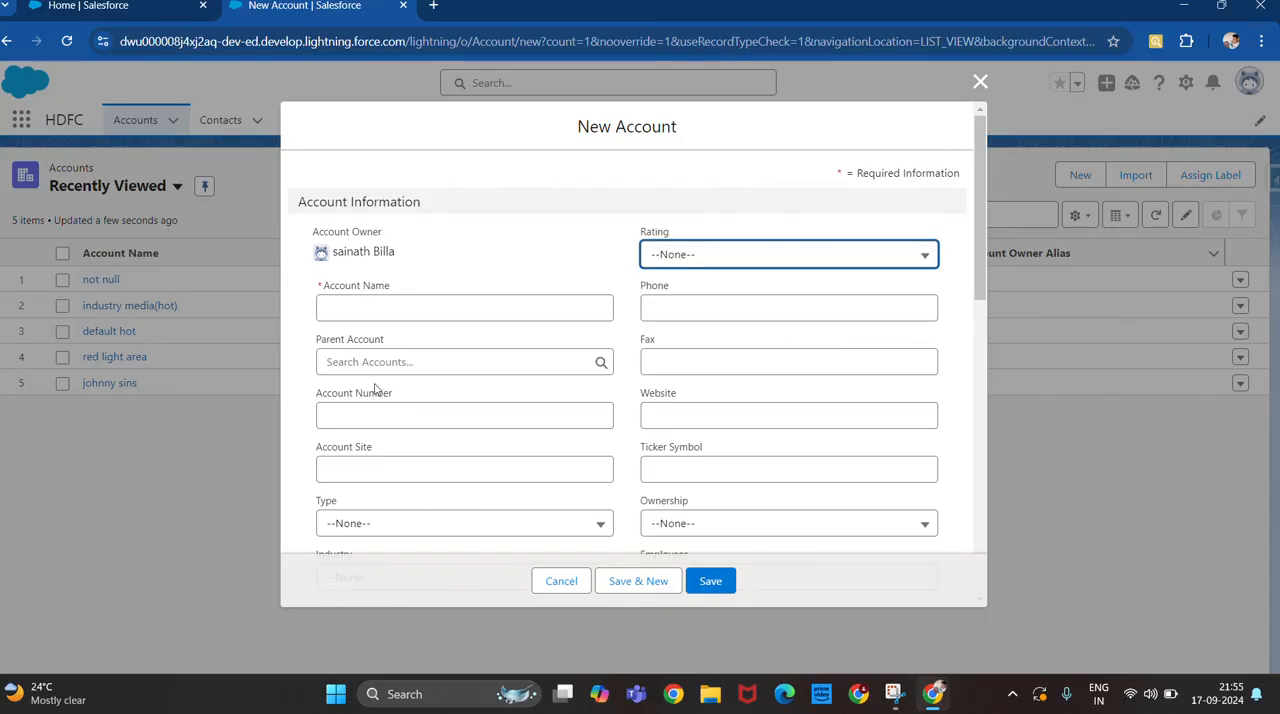
pyautogui.click(714, 263)
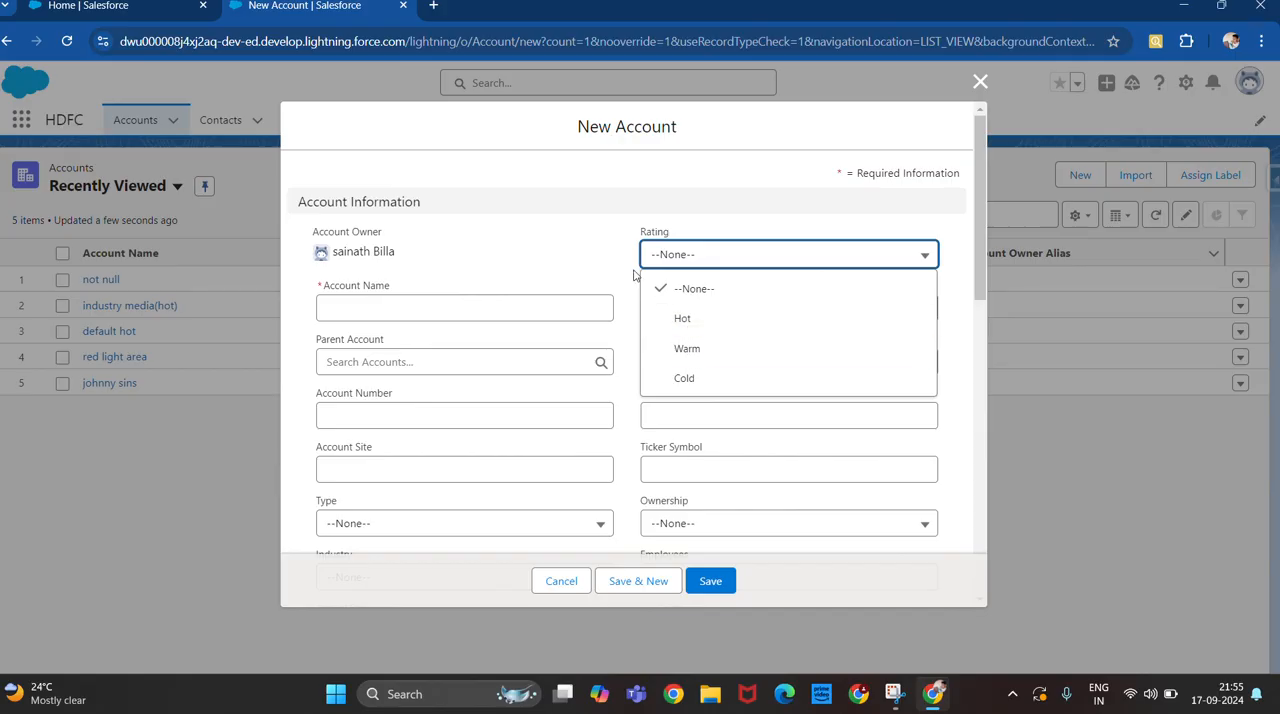
pyautogui.click(604, 252)
pyautogui.scroll(-2, 605, 252)
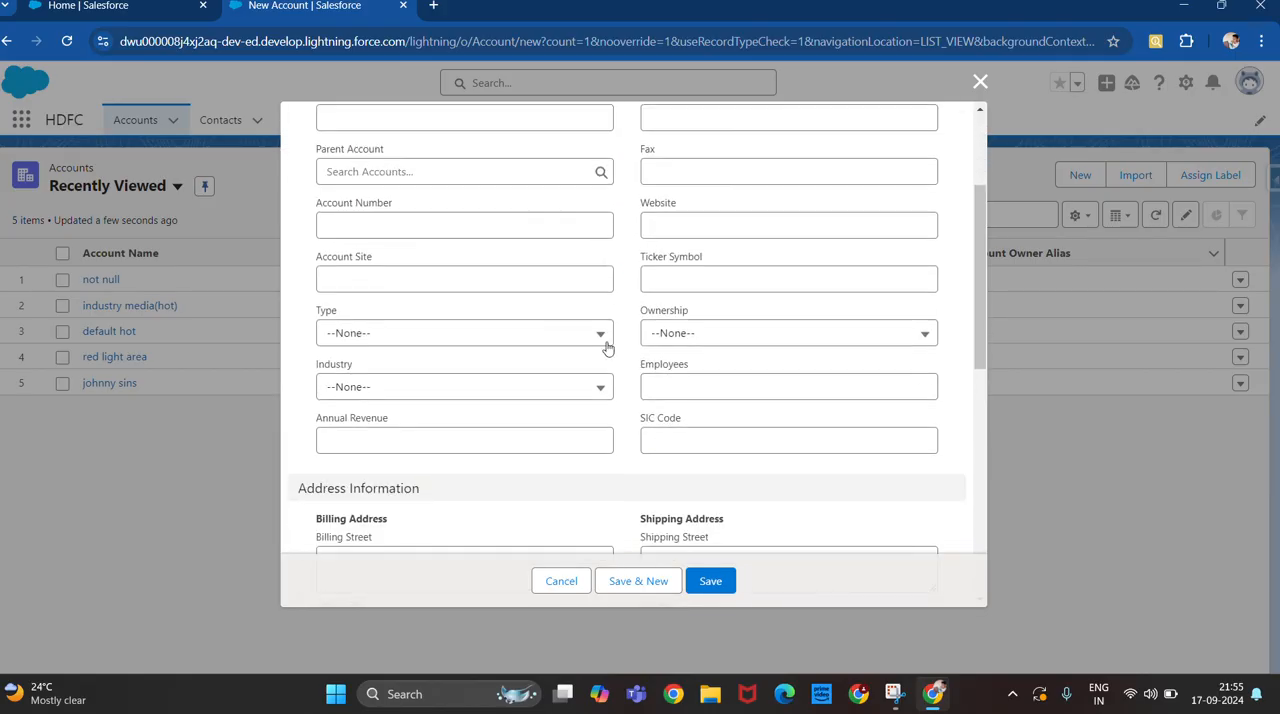
pyautogui.scroll(2, 574, 268)
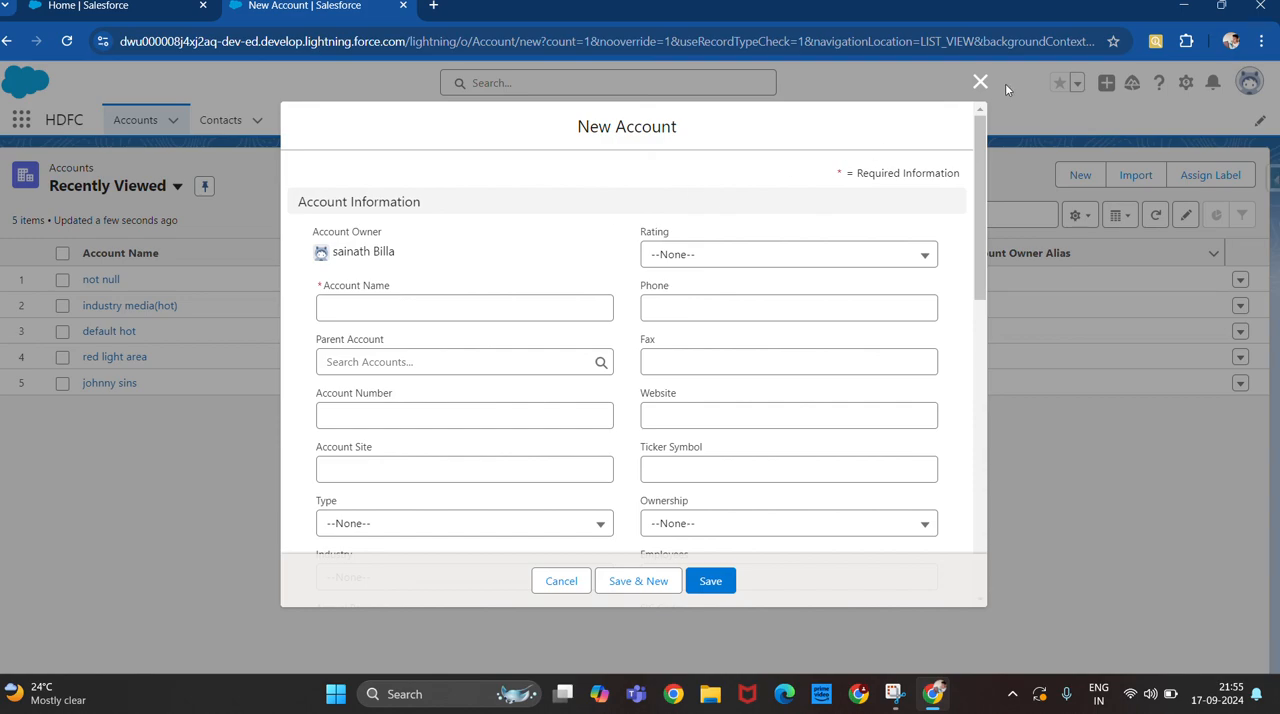
pyautogui.click(980, 84)
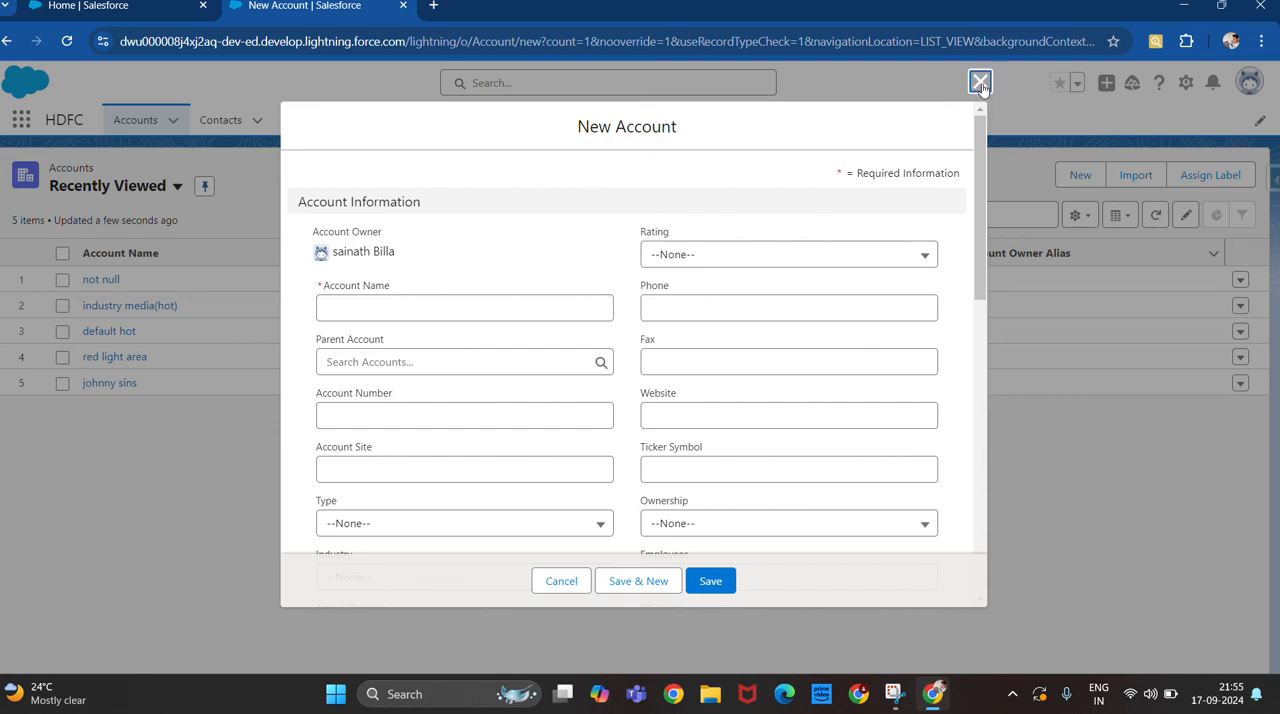